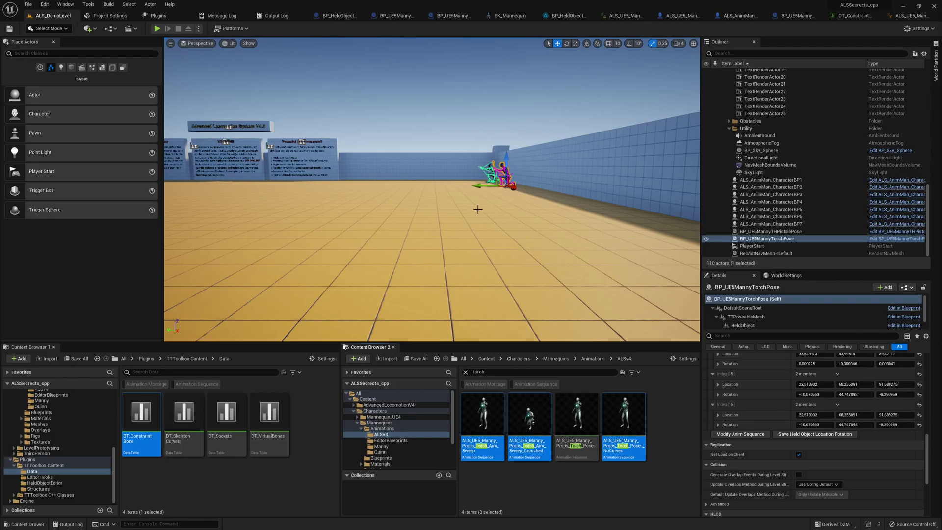
Step: Play-test the level with the Torch overlay and debug view to check how the torch is held while aiming
right_click_drag(483, 208, 483, 208)
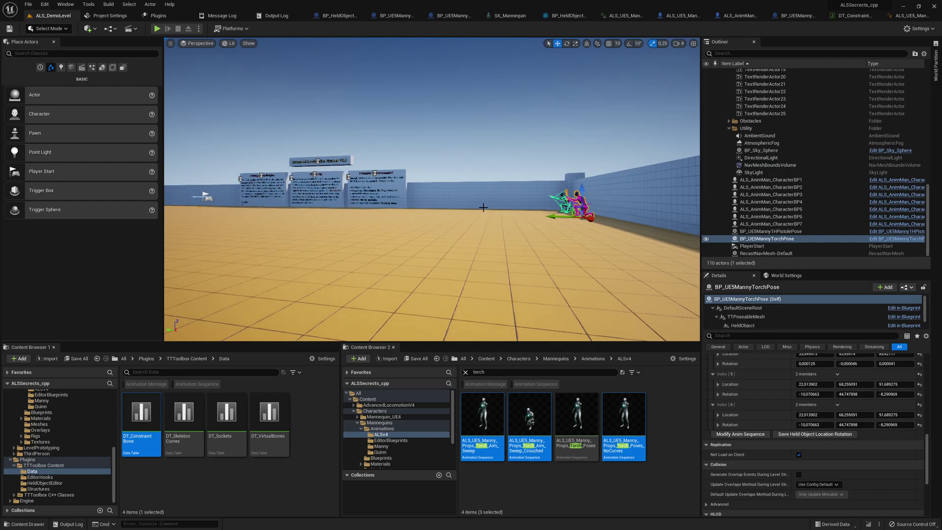
key("alt+p")
key("q")
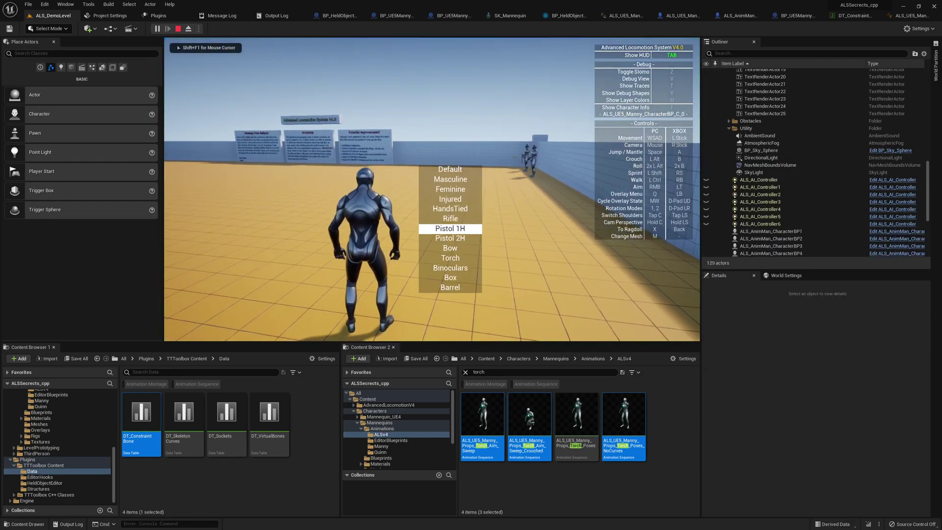
scroll(432, 188, "down", 3)
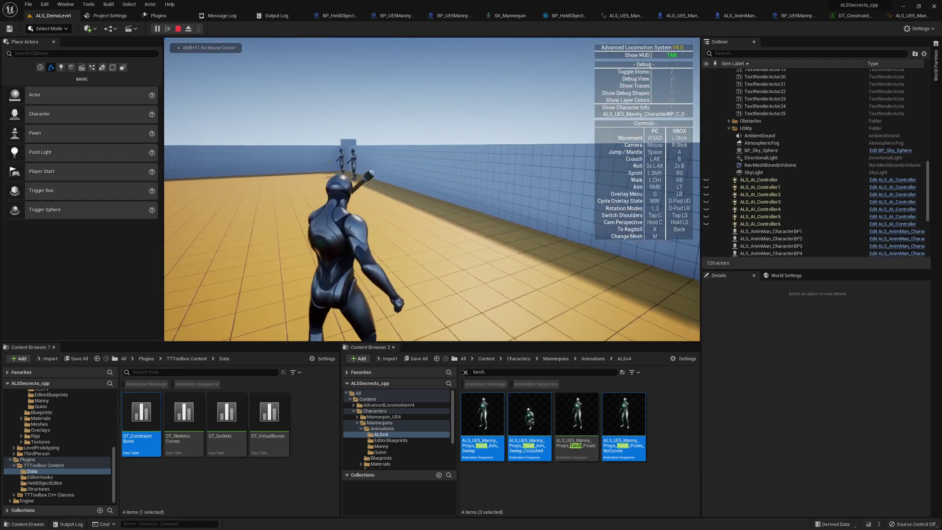
key("v")
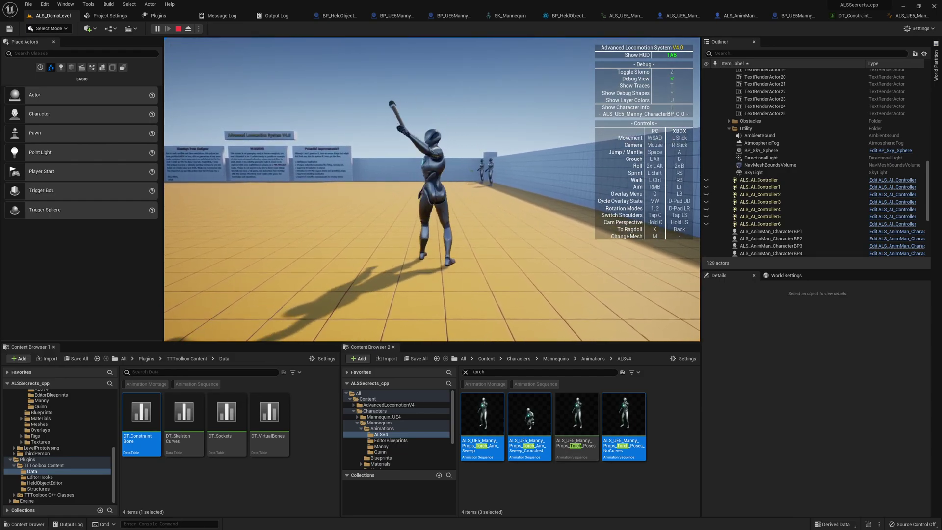
scroll(431, 189, "down", 1)
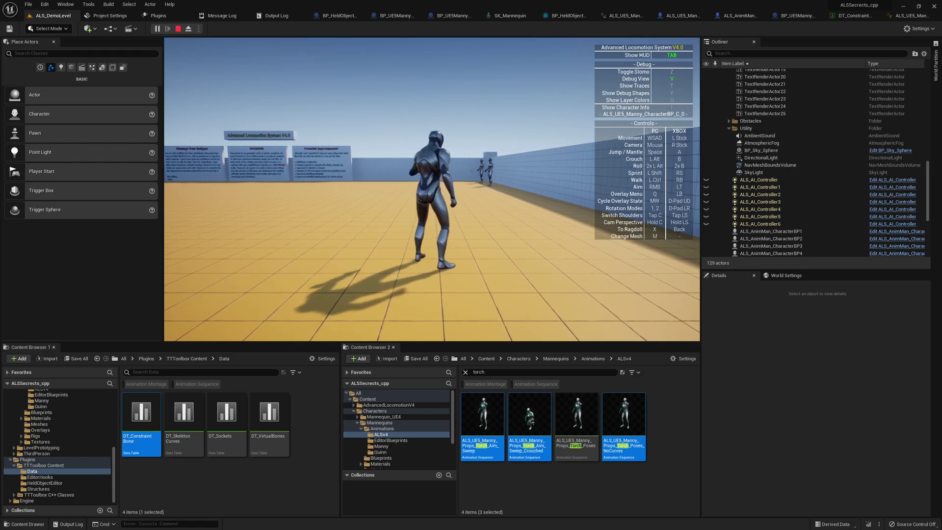
key("Escape")
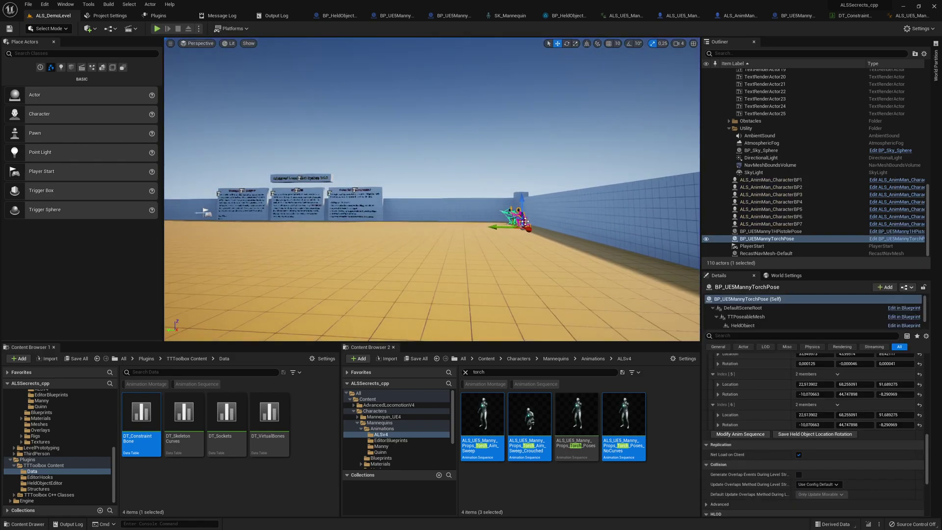
Step: Open the ALS_UE5_Manny_Props_Torch_Aim_Sweep animation and examine where the ik_hand_gun bone sits relative to the hands
key("f")
right_click_drag(523, 219, 630, 248)
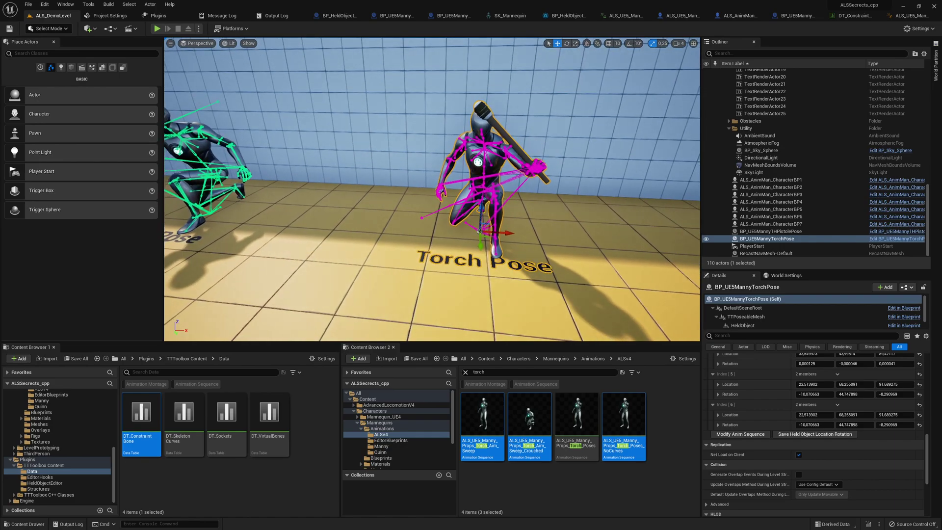
left_click(581, 403)
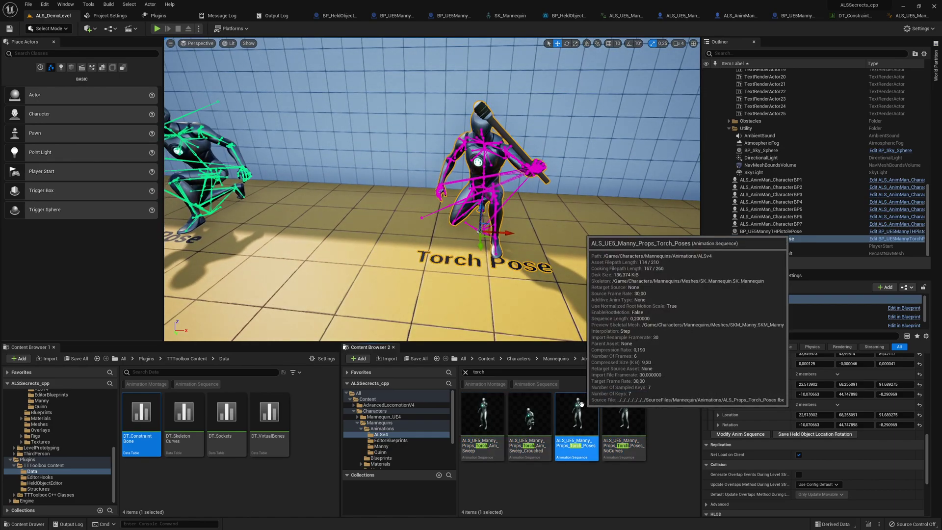
double_click(486, 416)
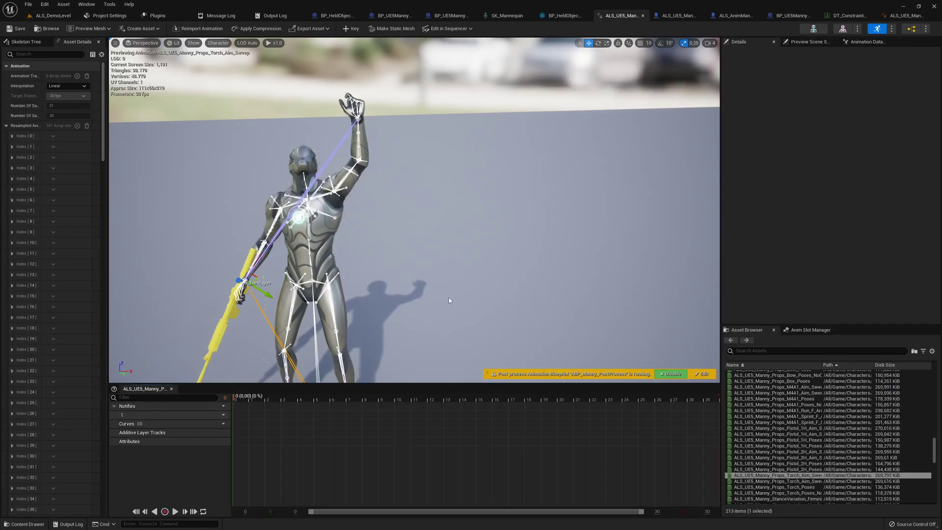
mouse_move(415, 335)
right_mouse_down()
mouse_move(393, 351)
mouse_move(415, 335)
right_mouse_up()
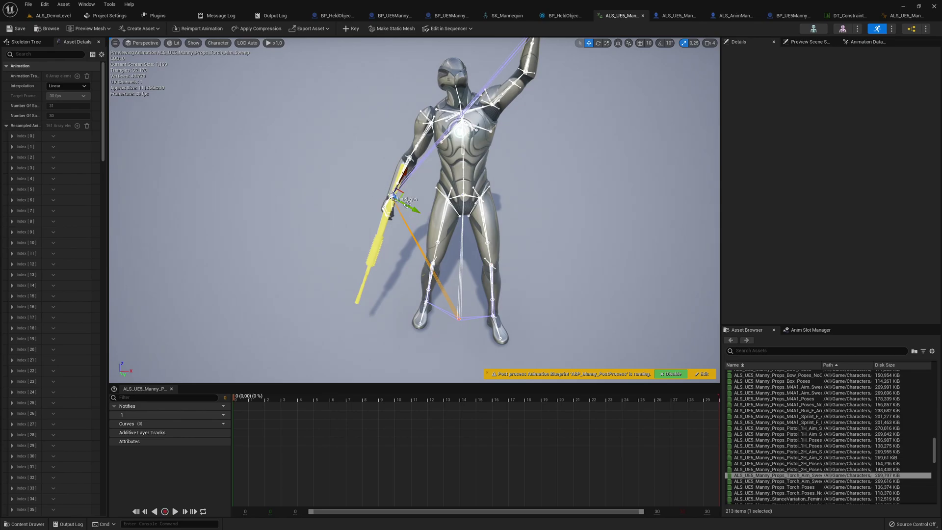
right_click_drag(407, 204, 436, 162)
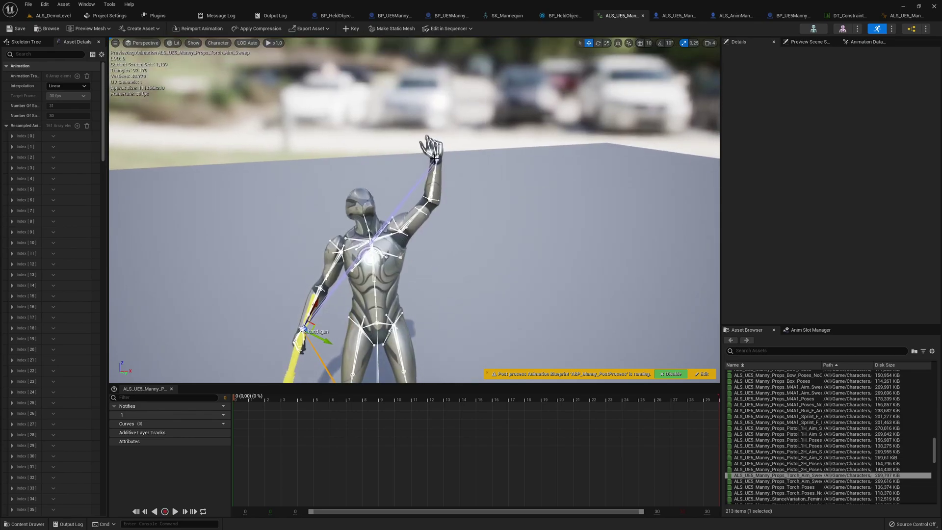
Step: Open the DT_ConstraintBone data table and duplicate the ConstraintAllBones row
left_click(69, 15)
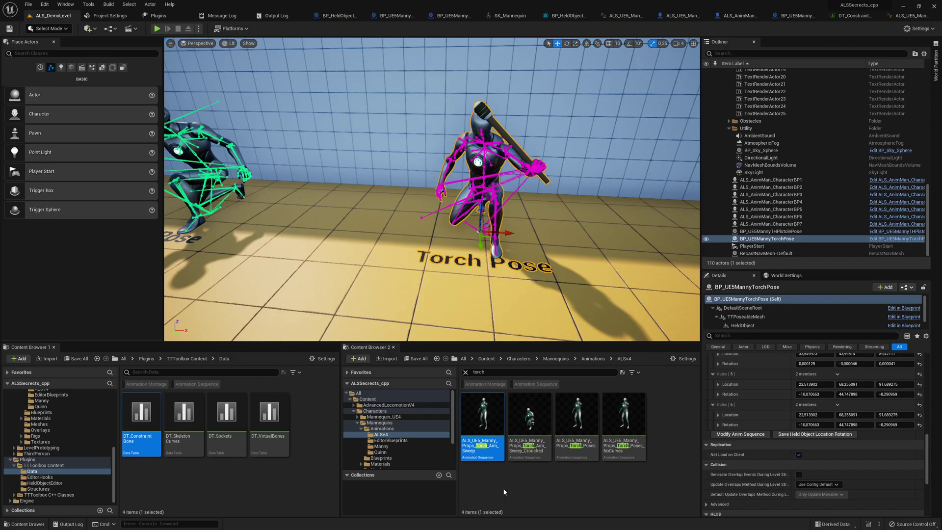
double_click(141, 411)
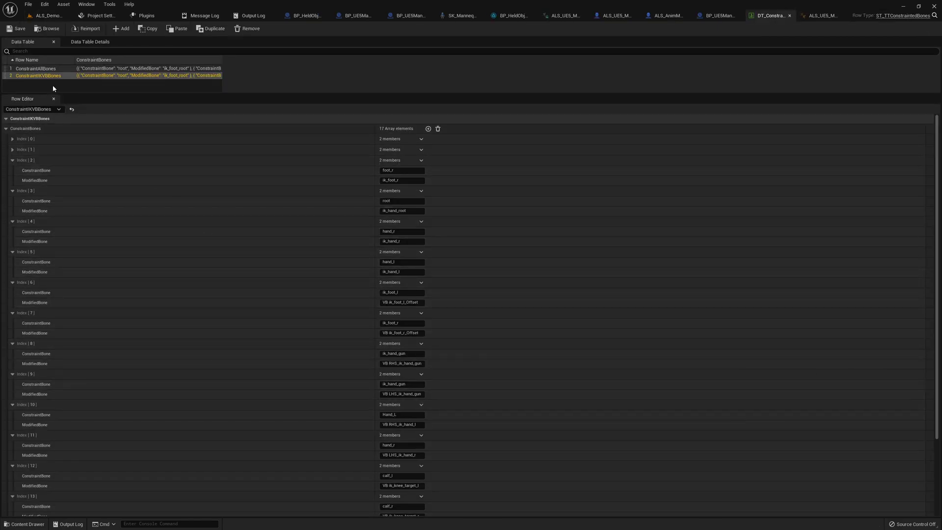
left_click(54, 70)
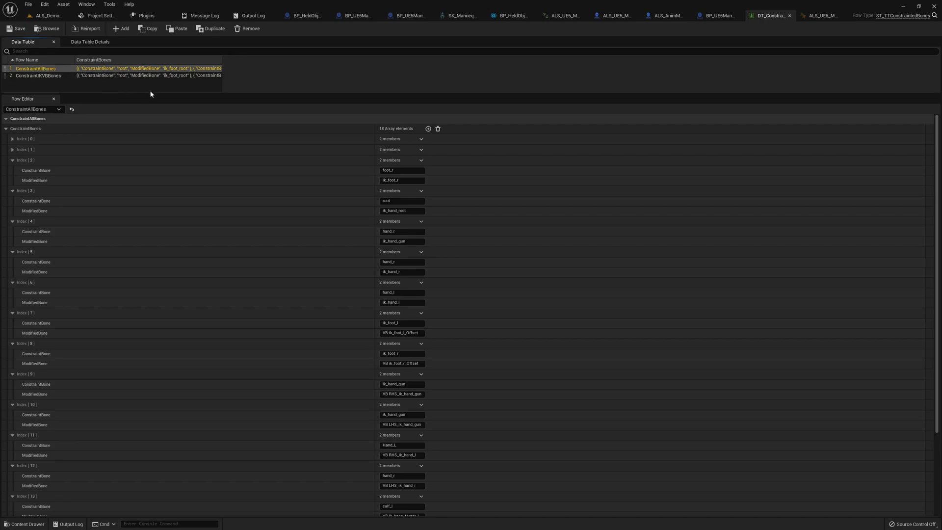
key("ctrl+d")
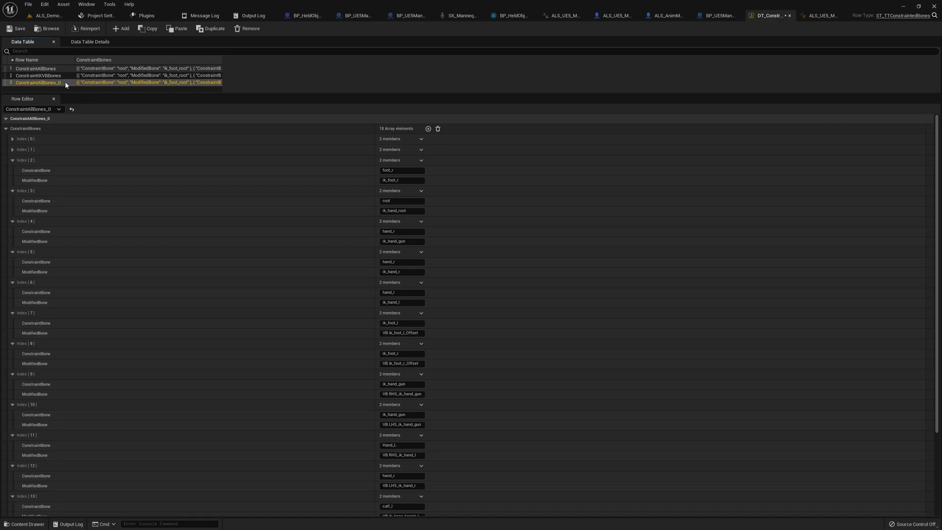
Step: Rename the duplicated data table row as ConstraintAllBonesLeftHand
double_click(65, 82)
left_click(67, 83)
key("shift+Left")
key("shift+Left")
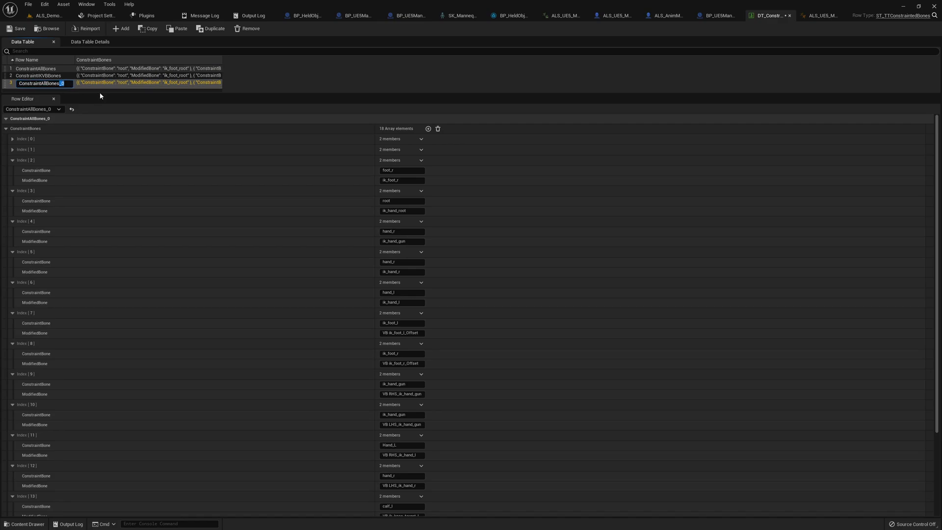
type("LeftHand")
key("Return")
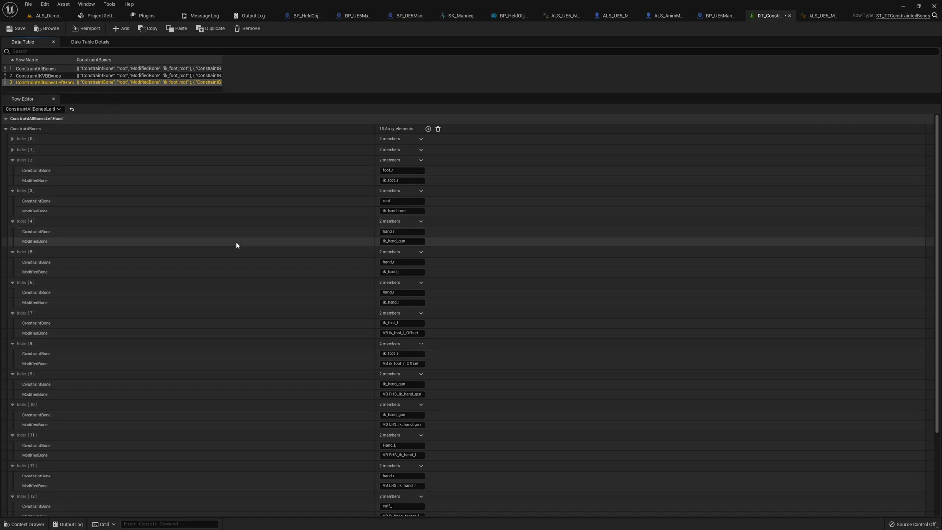
Step: Set the constraint bone of the ik_hand_gun entry to hand_l in the ConstraintAllBonesLeftHand row and save the table
left_click(400, 241)
left_click(402, 231)
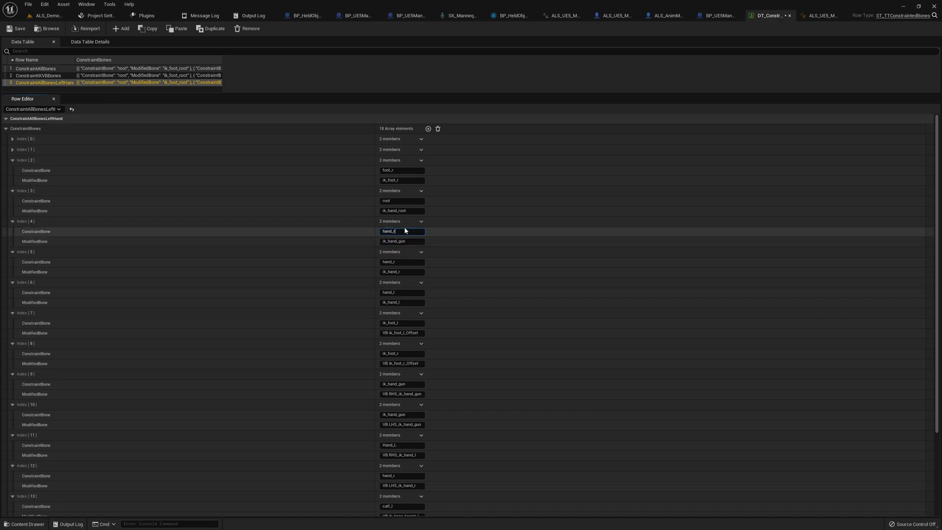
key("Return")
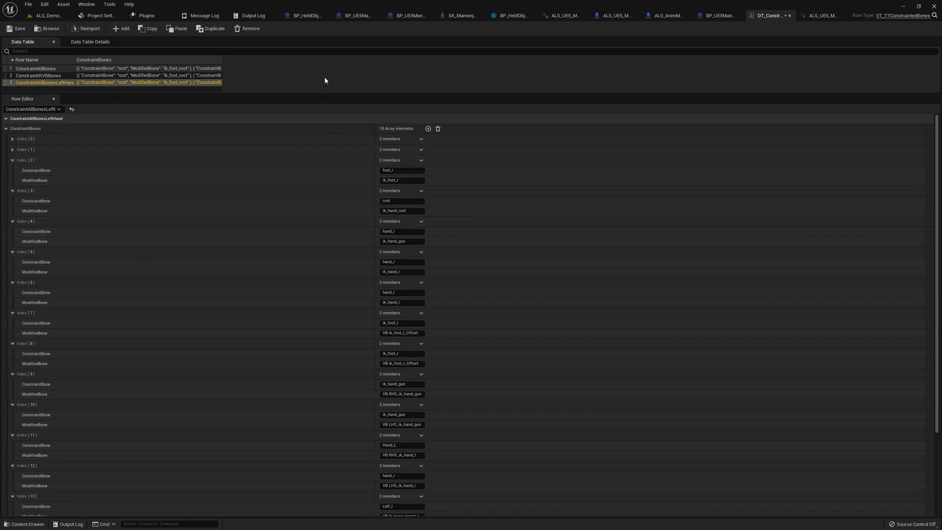
left_click(20, 29)
Step: Run Constraint Bones from Data Table on both torch aim sweep animations in the level editor, using DT_ConstraintBone and row ConstraintAllBonesLeftHand
left_click(37, 18)
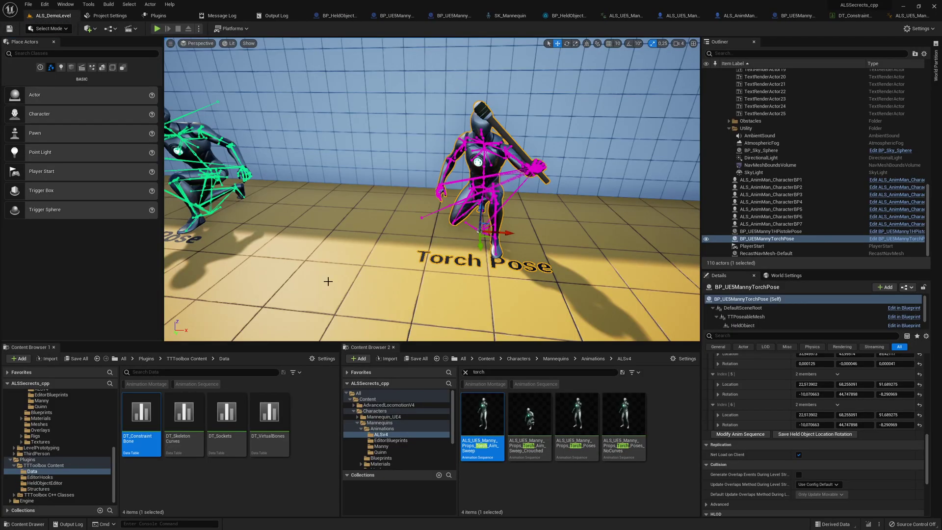
right_click(532, 414)
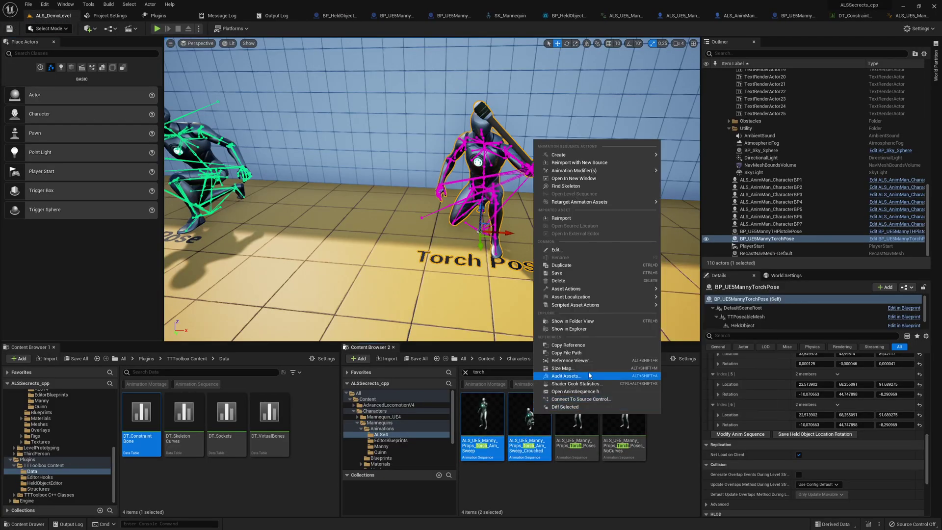
mouse_move(619, 205)
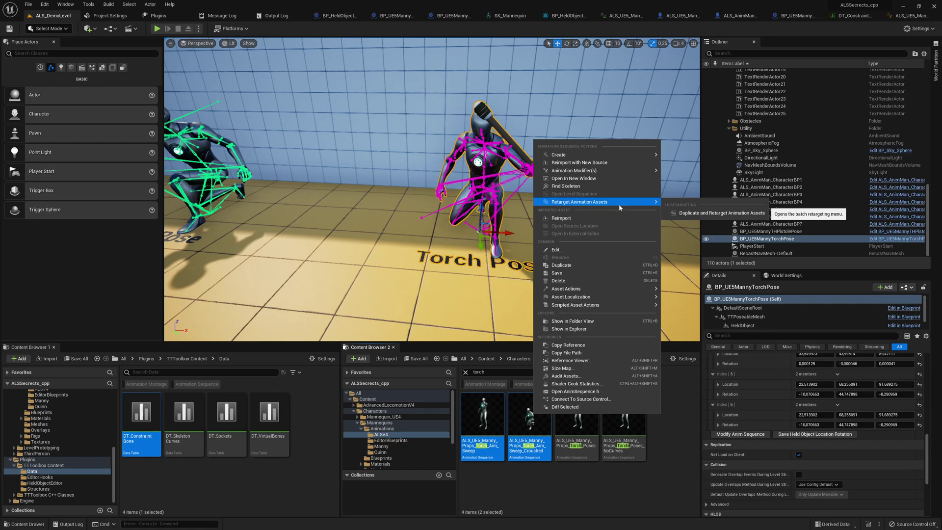
mouse_move(613, 304)
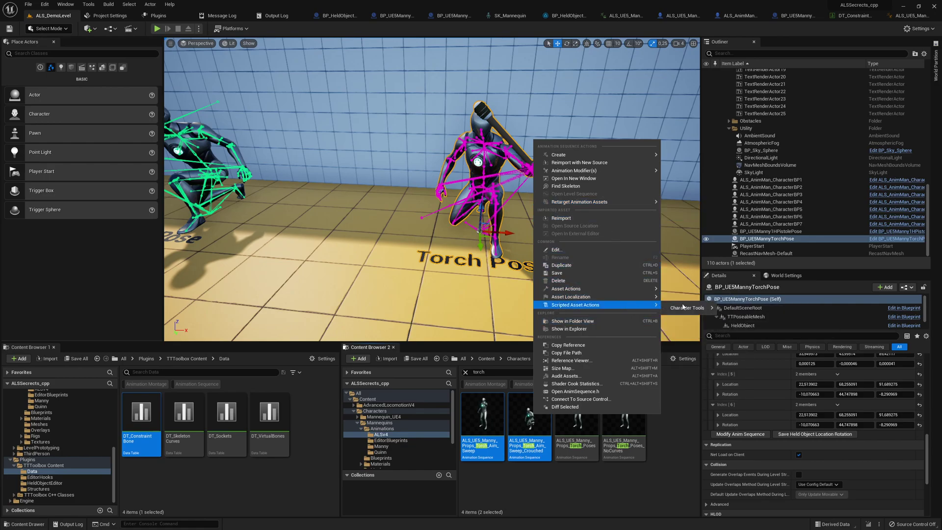
mouse_move(687, 308)
left_click(756, 320)
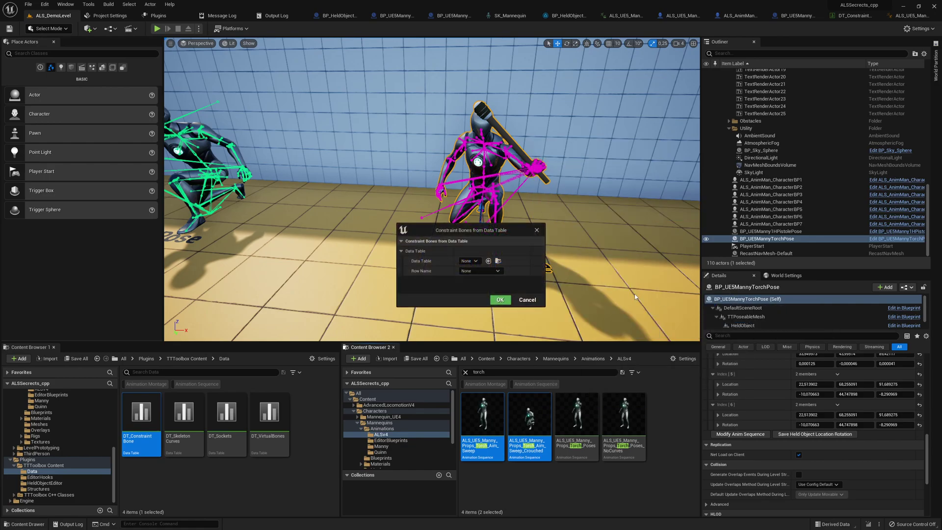
left_click(473, 261)
type("const")
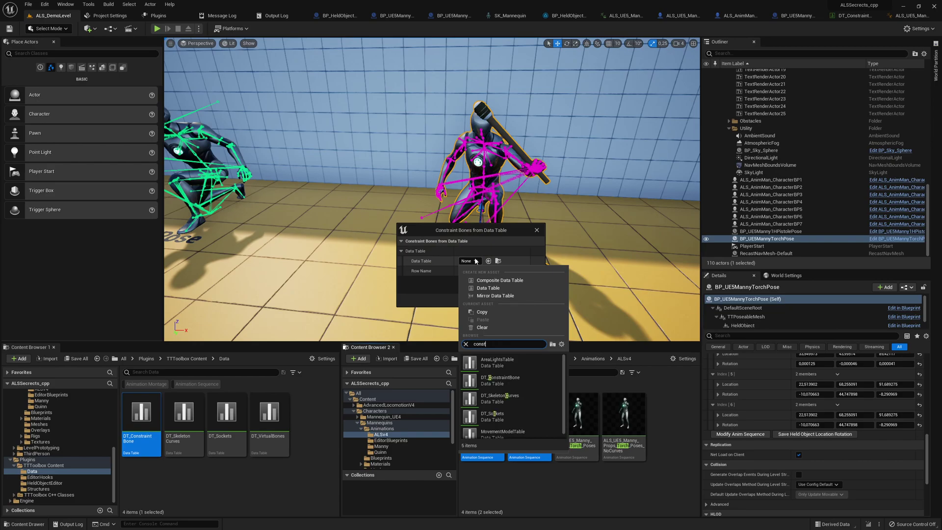
type("r")
left_click(507, 362)
left_click(480, 271)
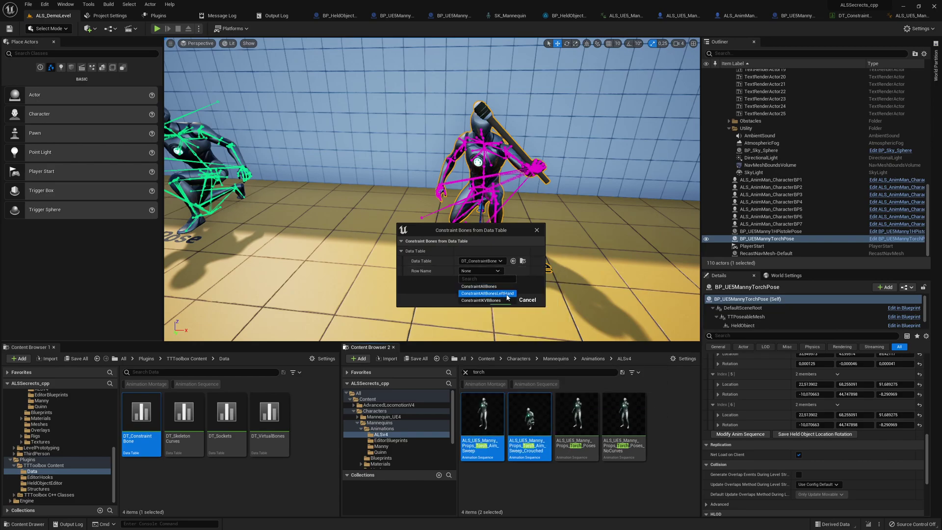
left_click(507, 293)
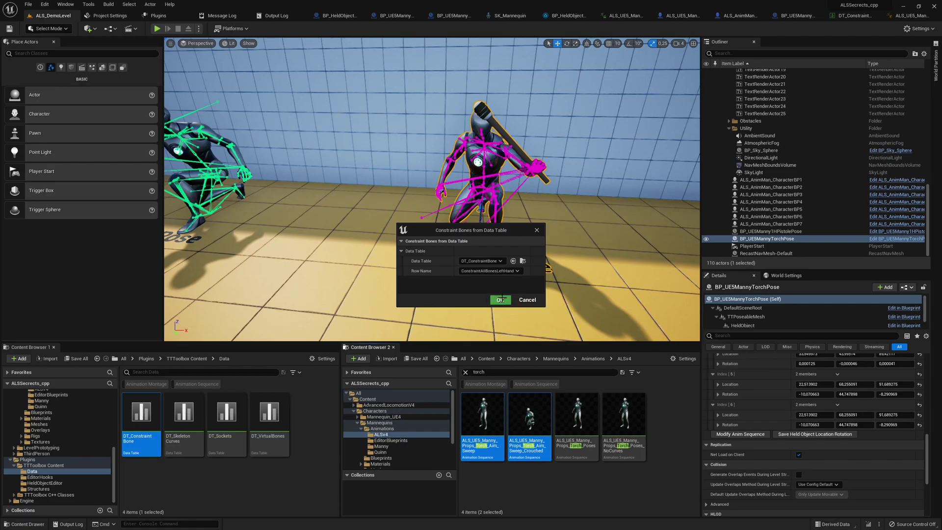
left_click(501, 299)
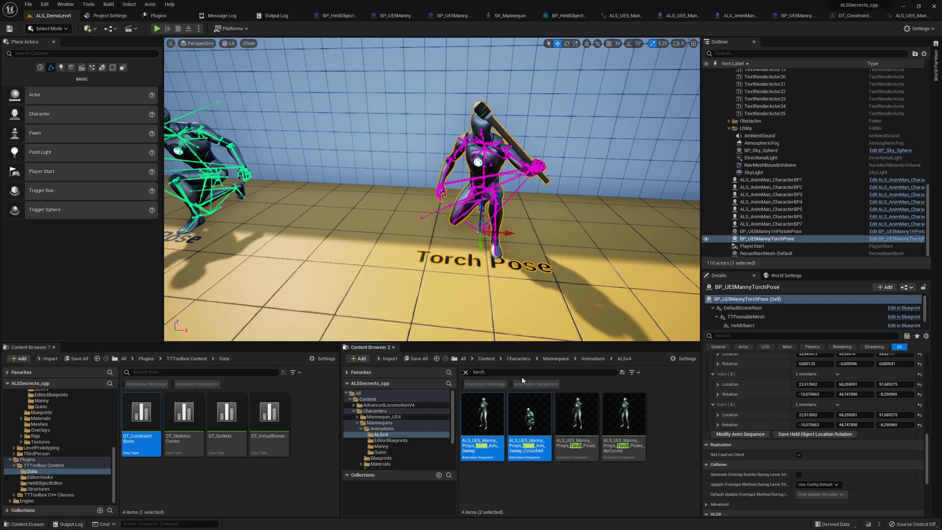
Step: Play-test the Torch overlay with debug view on, moving the character around to check the torch's position relative to the left hand
key("alt+p")
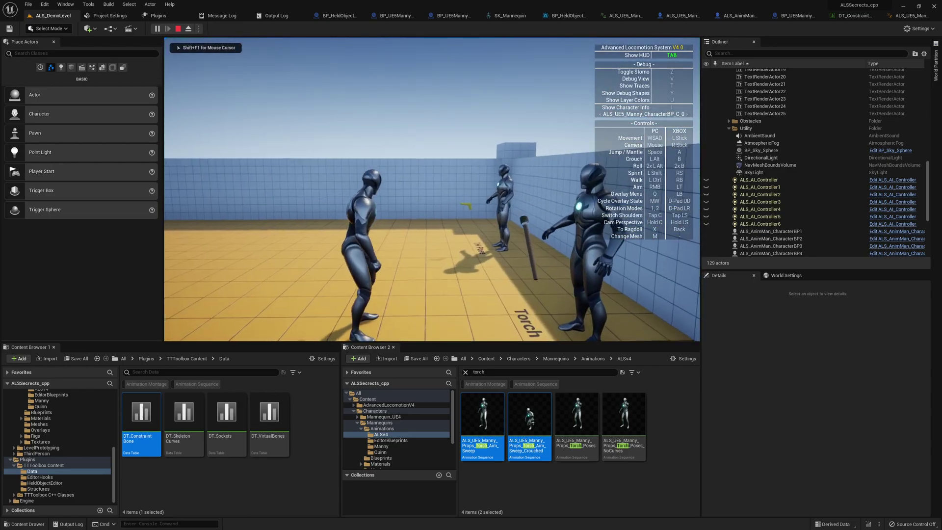
key("q")
scroll(432, 189, "down", 9)
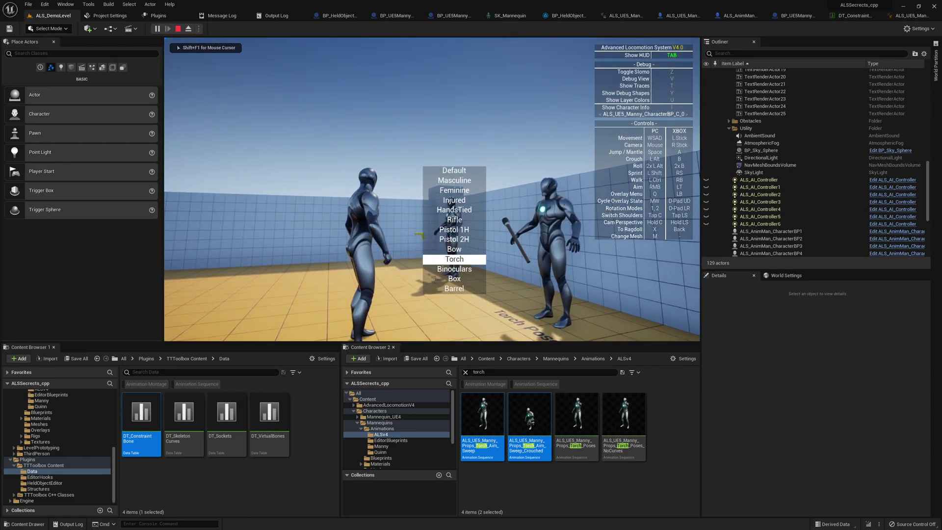
key("v")
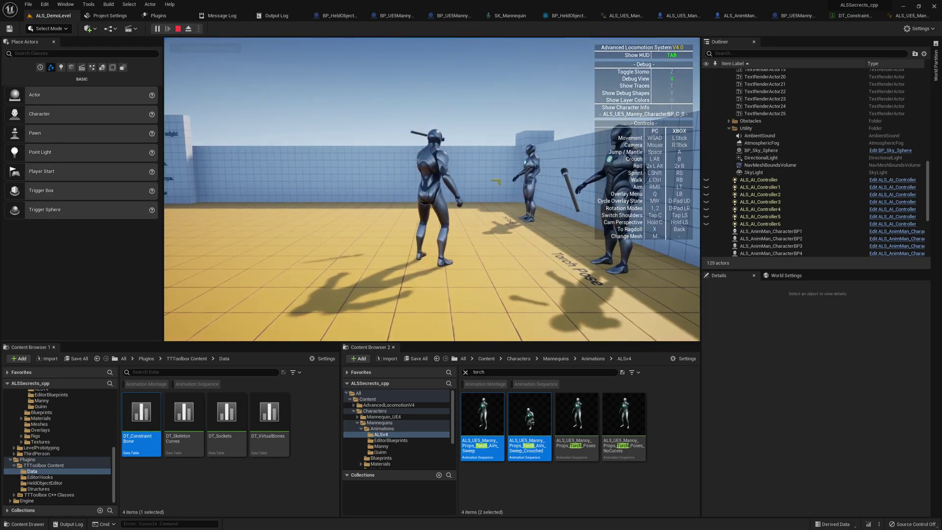
key("s")
key("a")
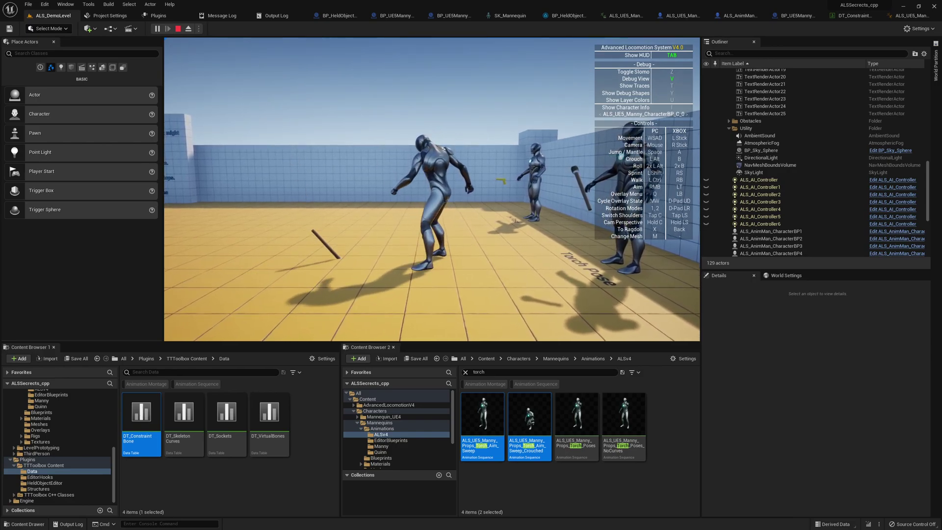
key("w")
key("d")
key("s")
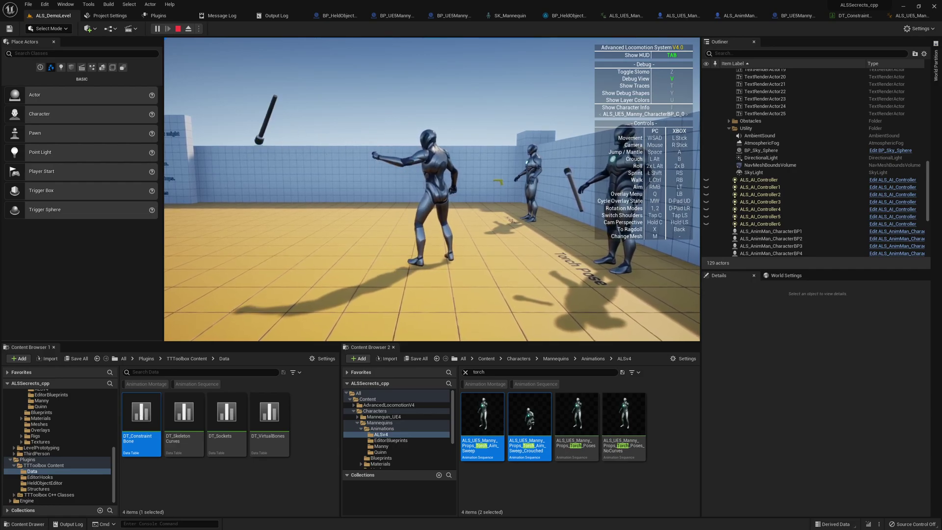
key("Escape")
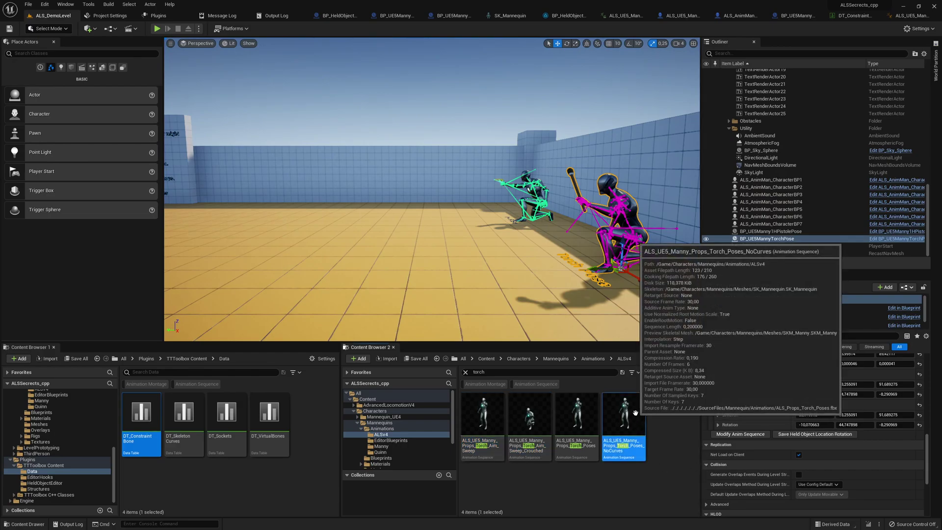
Step: Open the ALS_UE5_Manny_Props_Torch_Poses_NoCurves animation and examine the ik_hand_gun bone's position relative to the hands
left_click(617, 399)
double_click(616, 398)
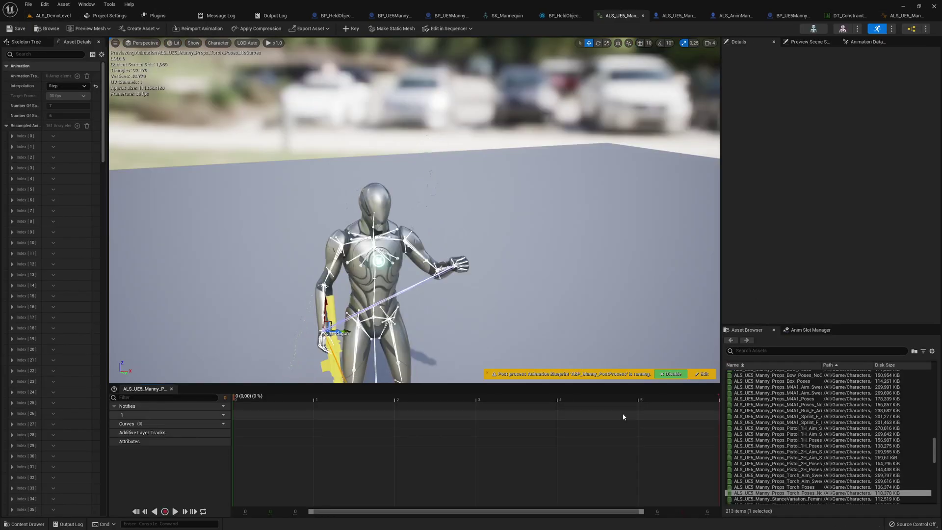
right_click_drag(523, 320, 497, 384)
key("s")
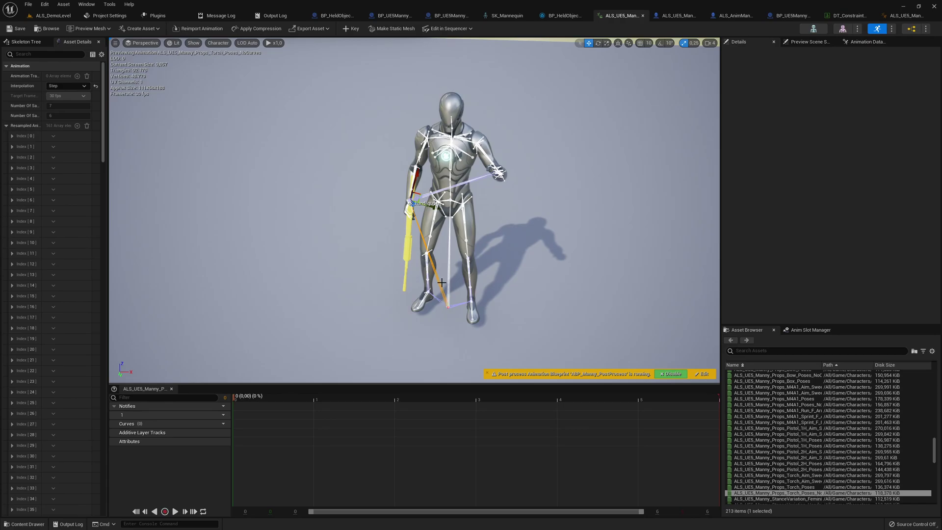
Step: Run Constraint Bones from Data Table on ALS_UE5_Manny_Props_Torch_Poses_NoCurves in the level editor, using DT_ConstraintBone and row ConstraintAllBonesLeftHand
left_click(52, 15)
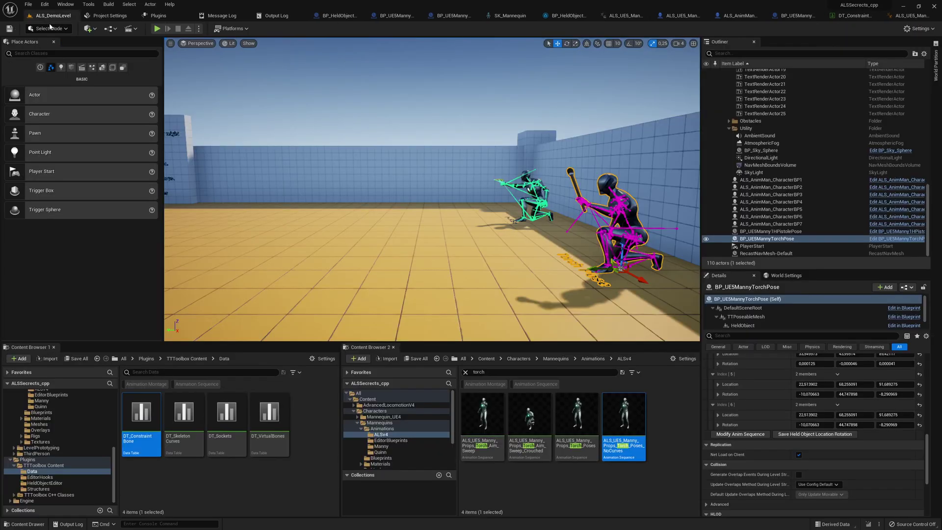
right_click(623, 417)
mouse_move(737, 317)
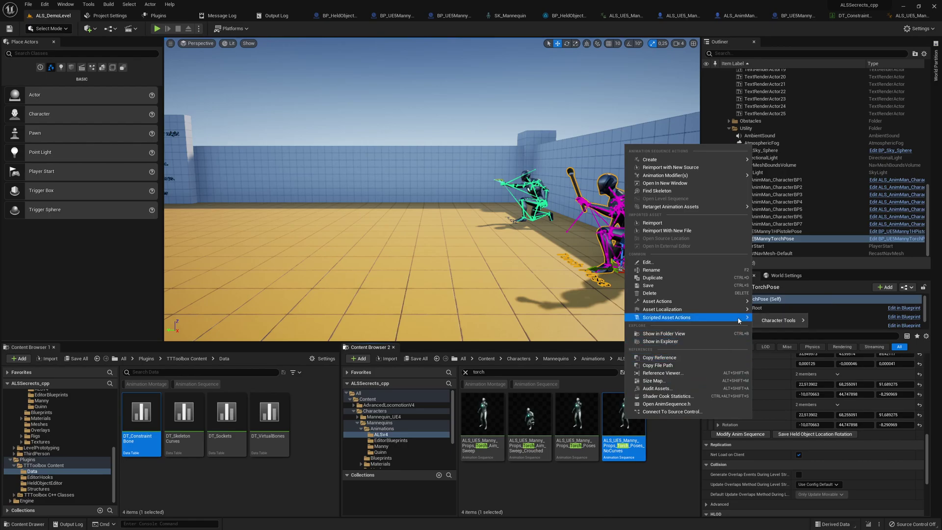
mouse_move(778, 325)
left_click(836, 332)
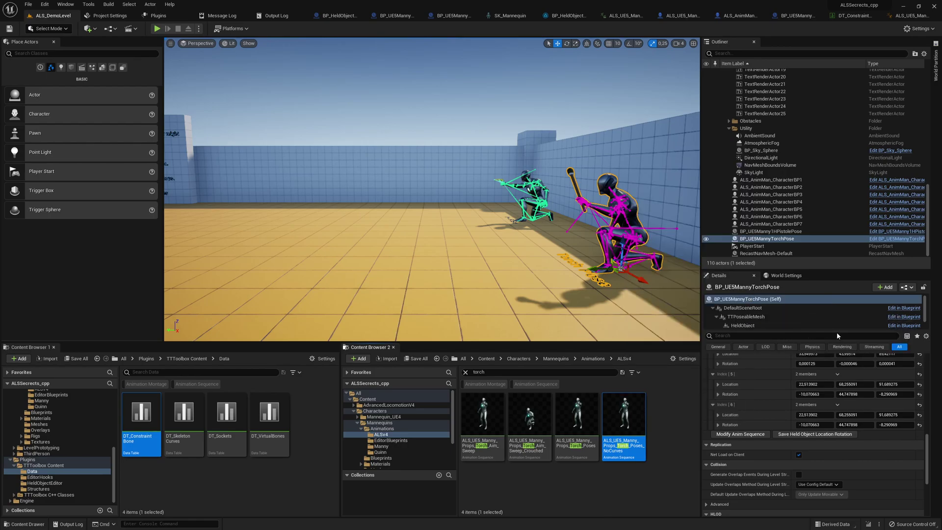
left_click(468, 261)
type("con")
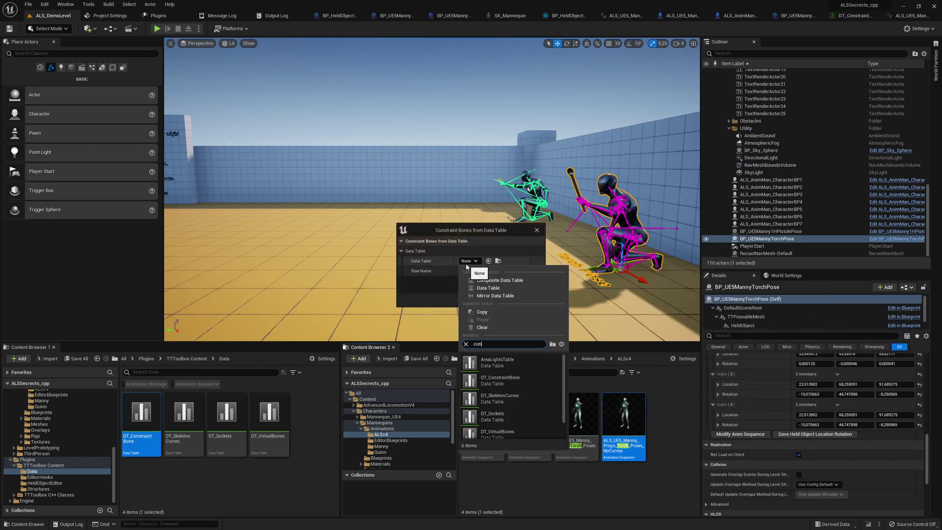
type("str")
left_click(495, 362)
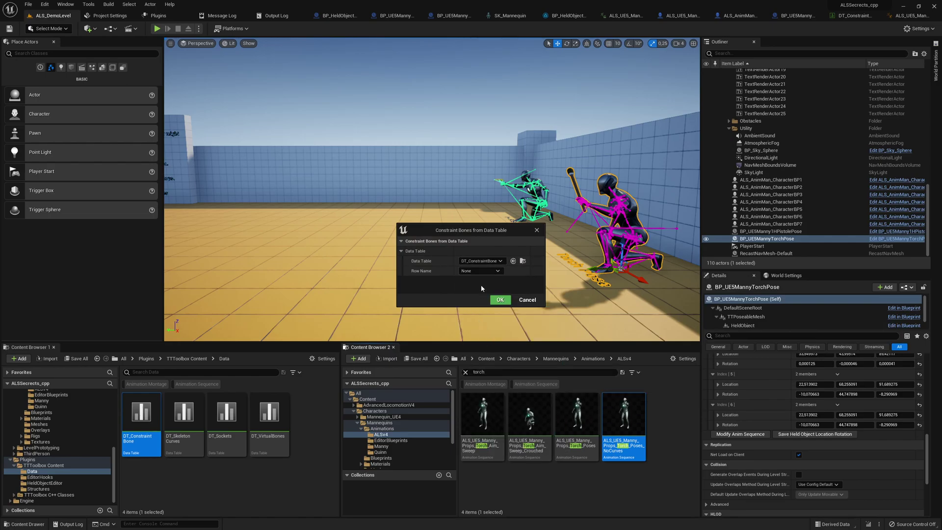
left_click(480, 271)
left_click(488, 293)
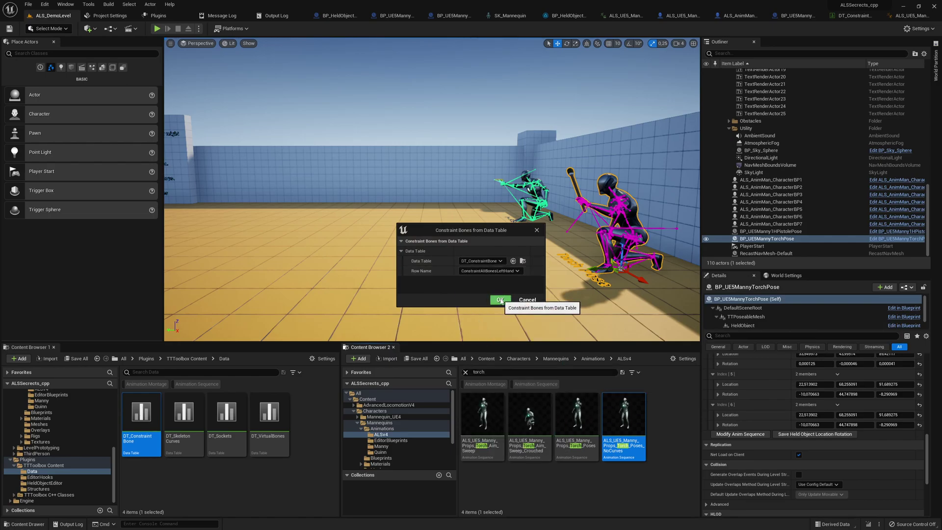
left_click(499, 299)
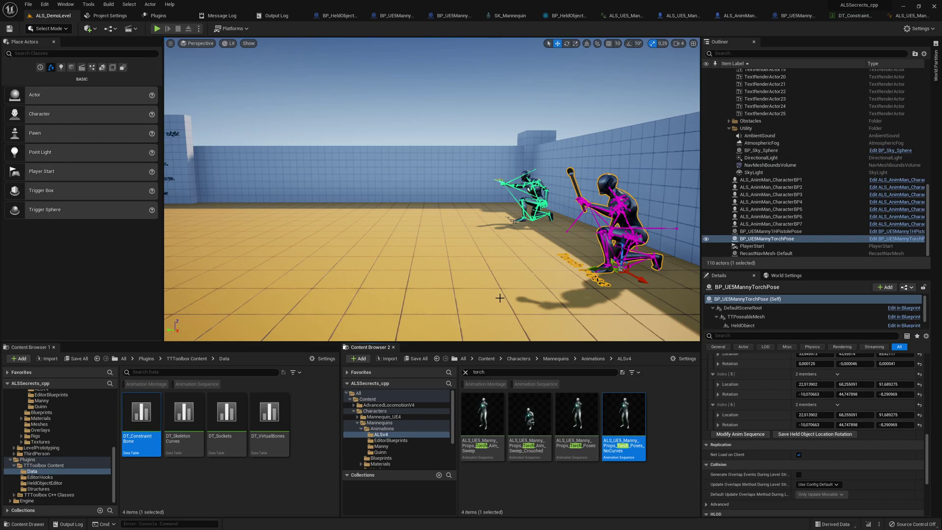
Step: Start a play test of the demo level with the Torch overlay and debug view, turning the character toward the camera
key("alt+p")
key("q")
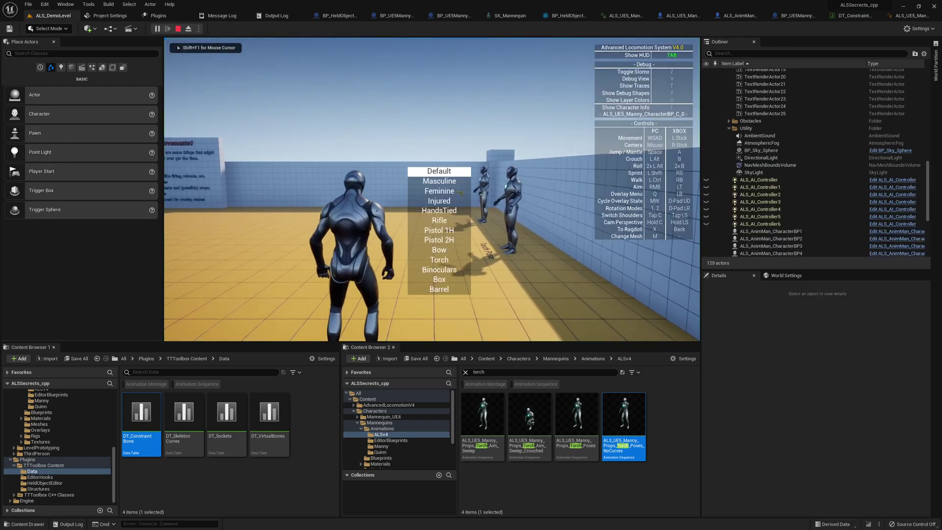
scroll(444, 229, "down", 3)
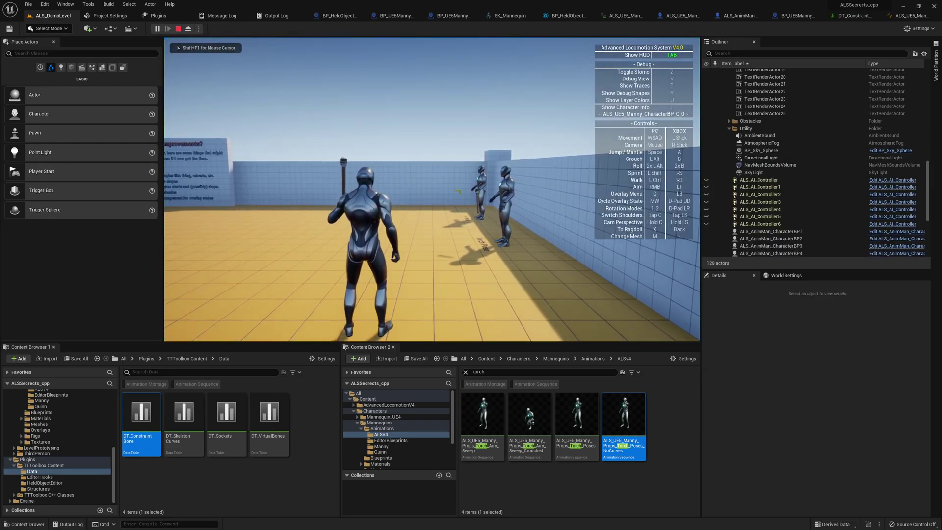
key("v")
key("1")
key("s")
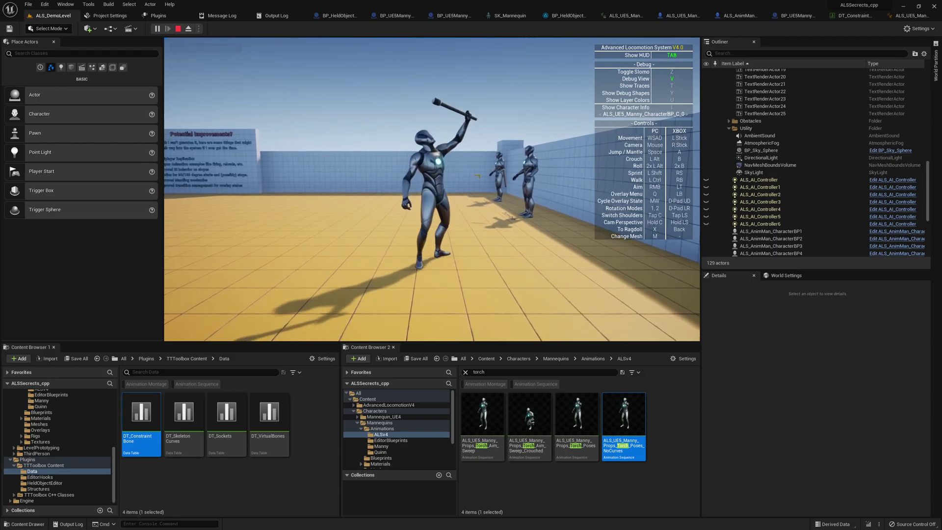
Step: Check the torch's alignment with the left hand in full screen while walking and crouching, and end the play test
key("F11")
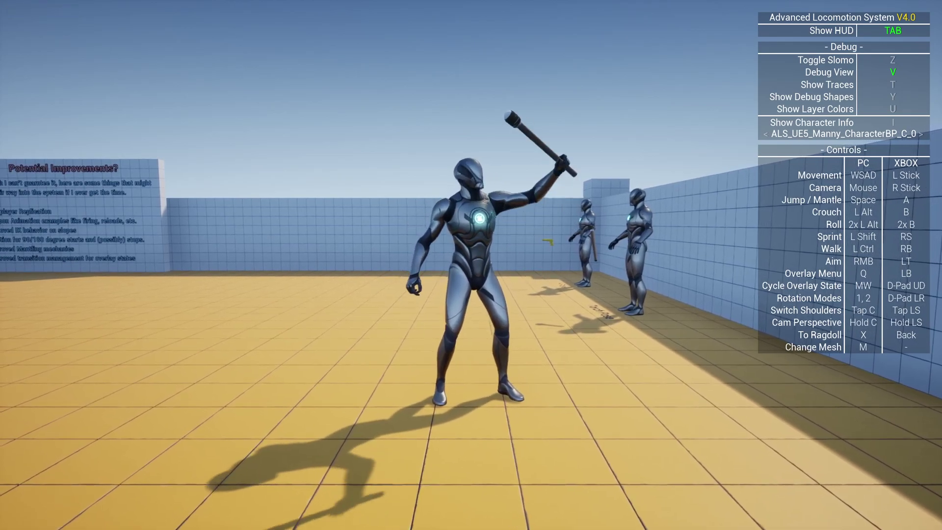
key("w")
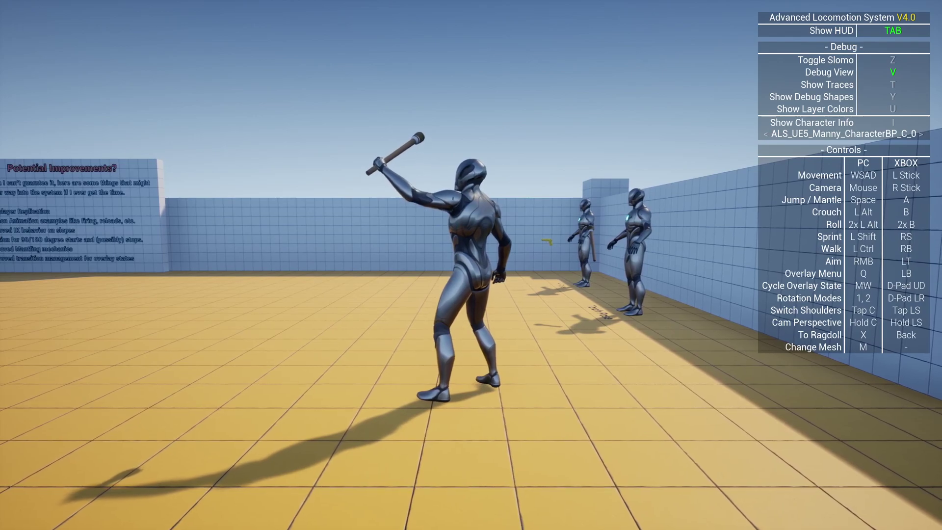
key("alt")
key("a")
key("s")
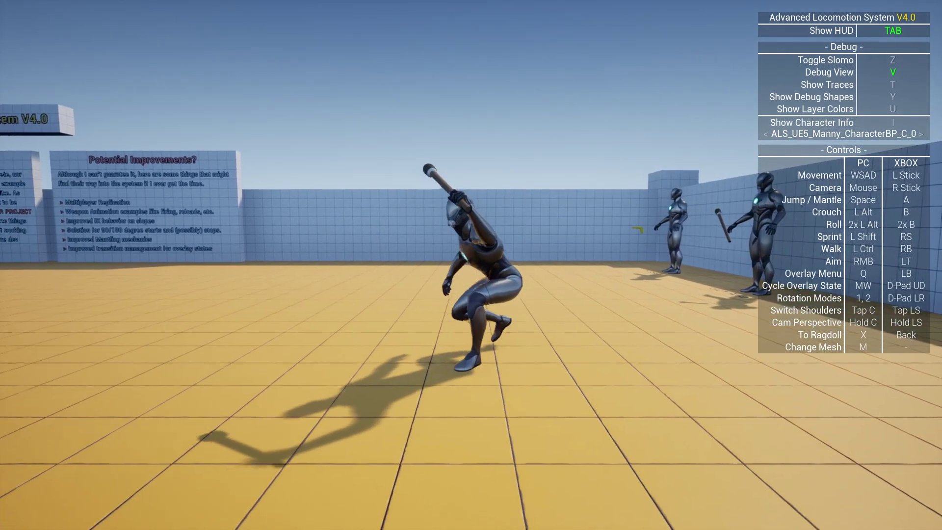
key("s")
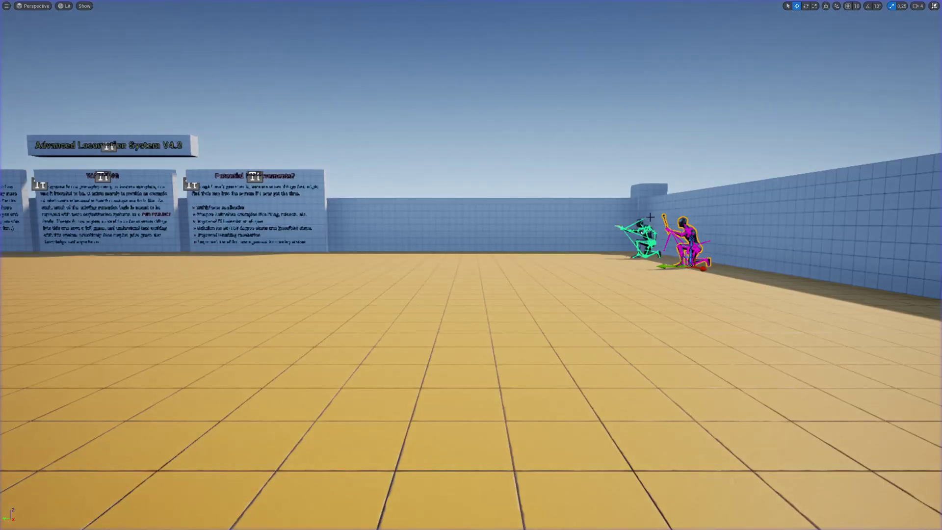
key("F11")
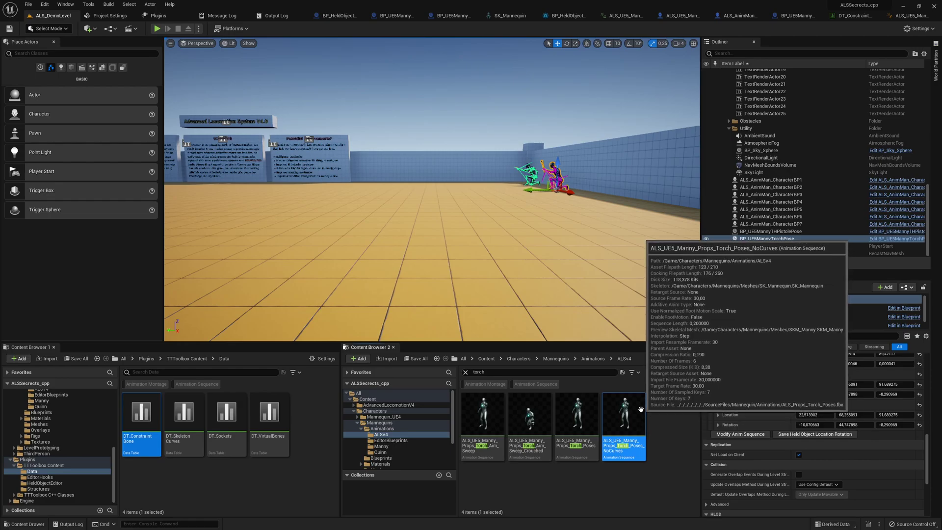
Step: Check the ik_hand_gun bone in ALS_UE5_Manny_Props_Torch_Poses_NoCurves, and review the assets referencing that animation through a cancelled deletion
double_click(641, 409)
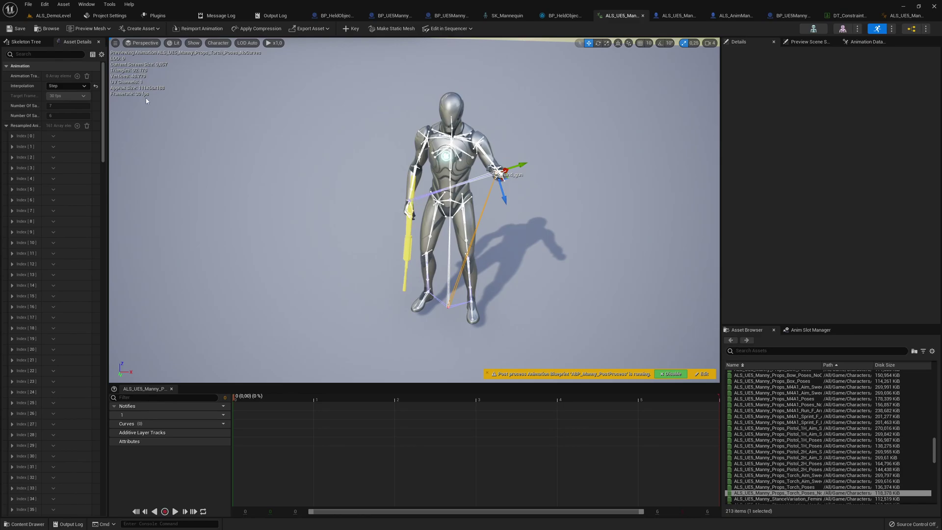
left_click(55, 28)
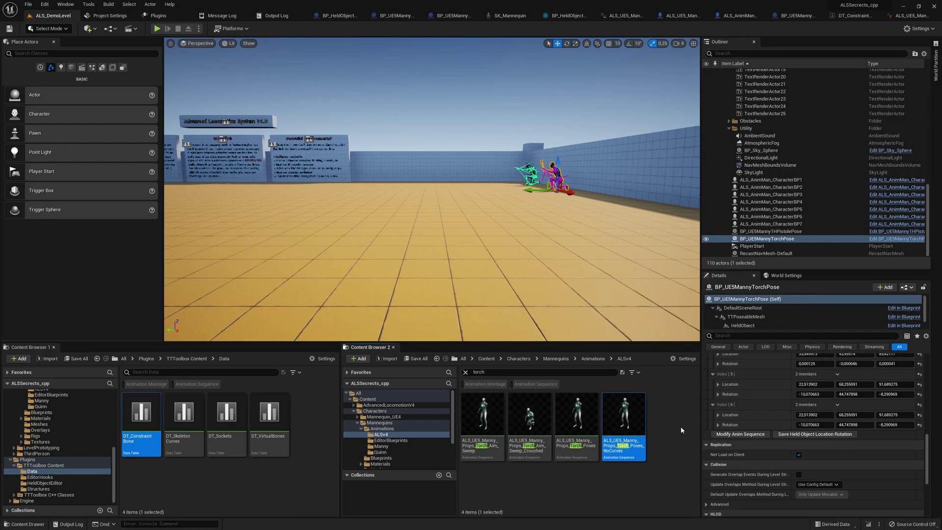
mouse_move(637, 409)
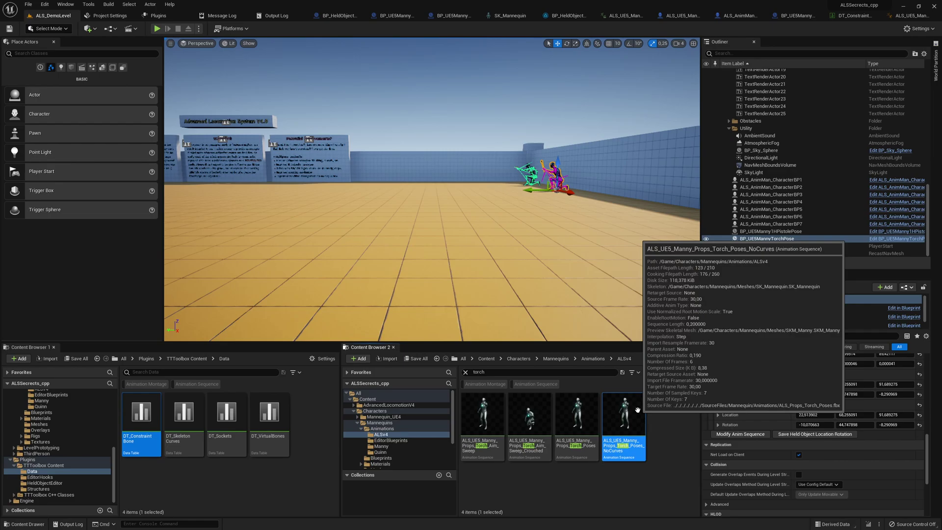
key("Delete")
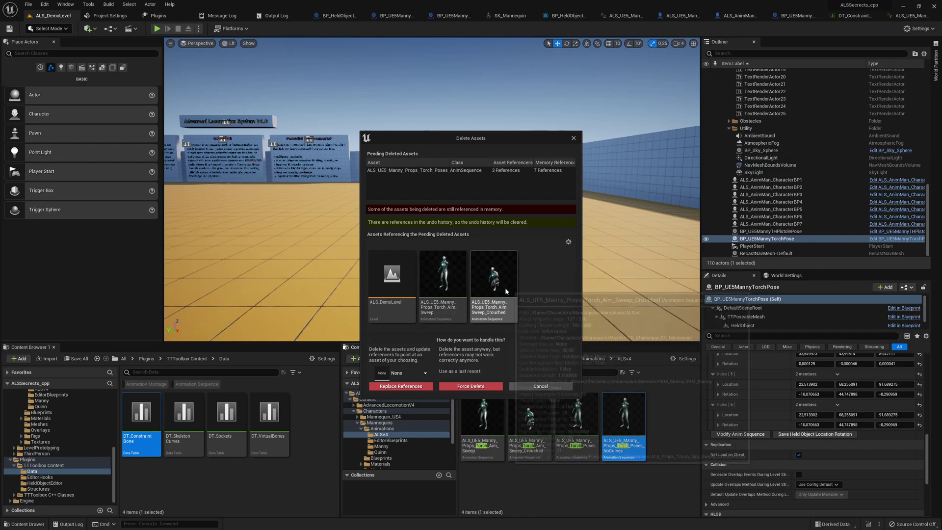
mouse_move(505, 288)
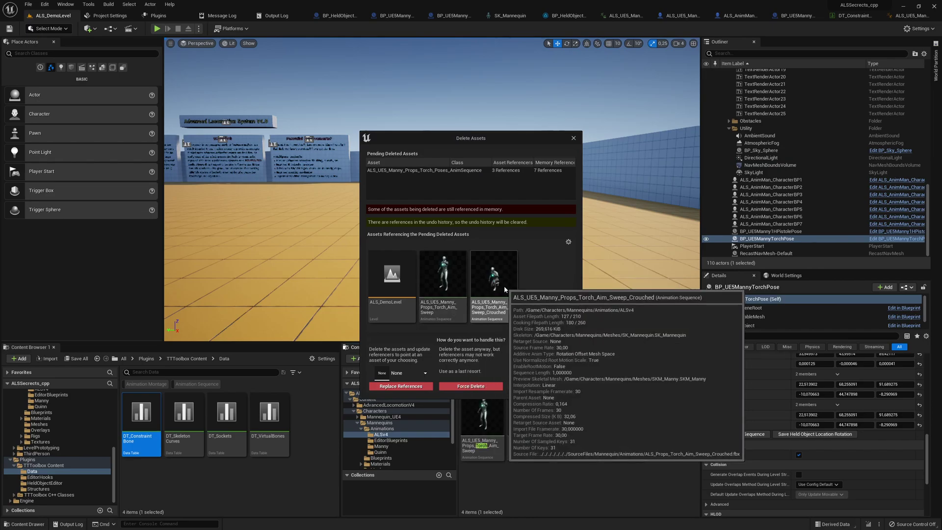
left_click(548, 386)
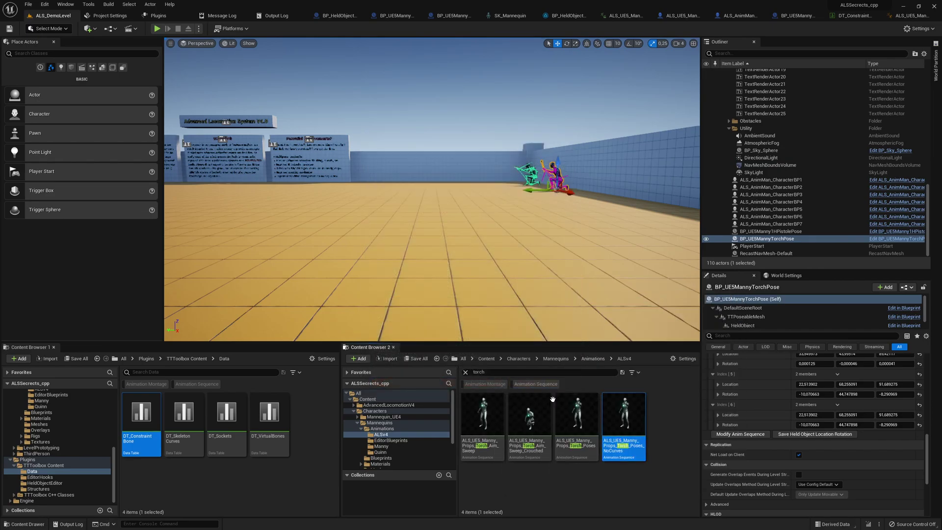
Step: Open the ALS_UE5_Manny_Props_Torch_Aim_Sweep animation and inspect its additive settings, including the base pose animation and reference frame
double_click(483, 417)
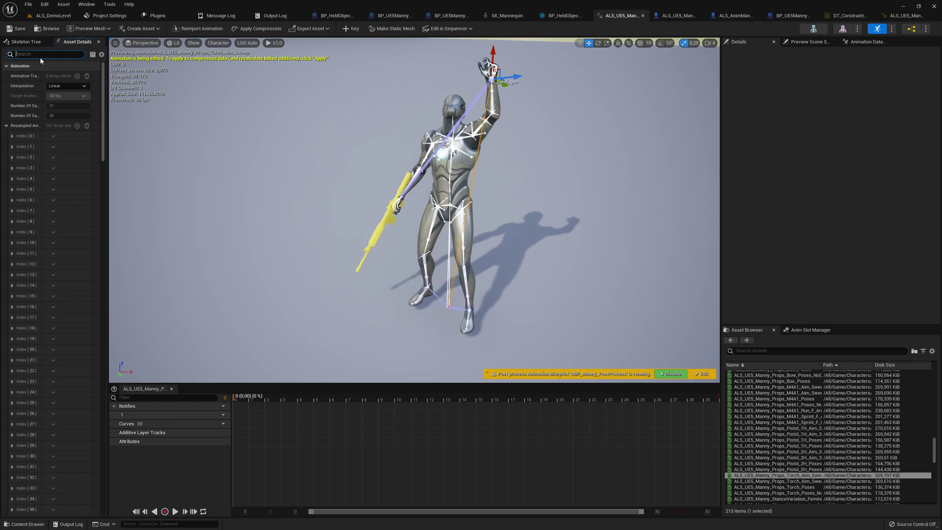
type("addi")
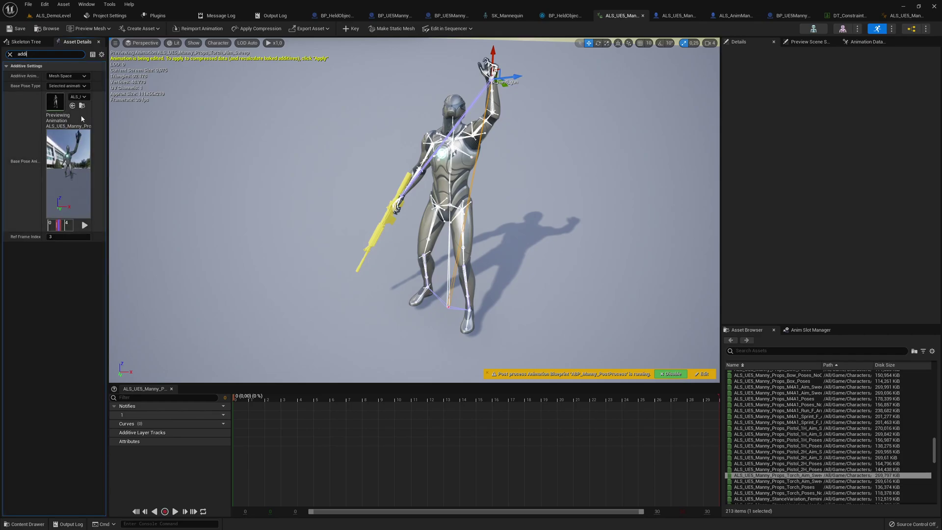
left_click_drag(107, 123, 313, 127)
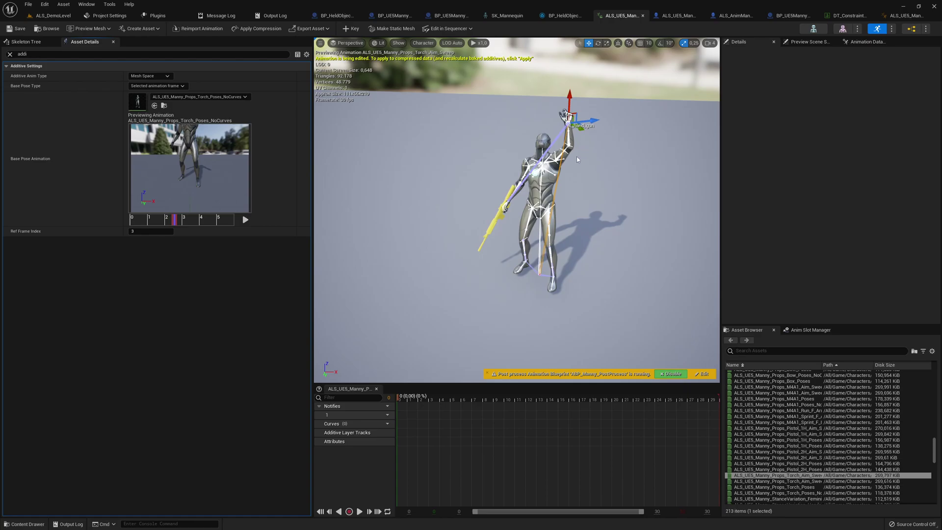
Step: Examine the LayerBlending graph of ALS_UE5_Manny_AnimBP, from the body part layers through to the output pose
left_click(895, 16)
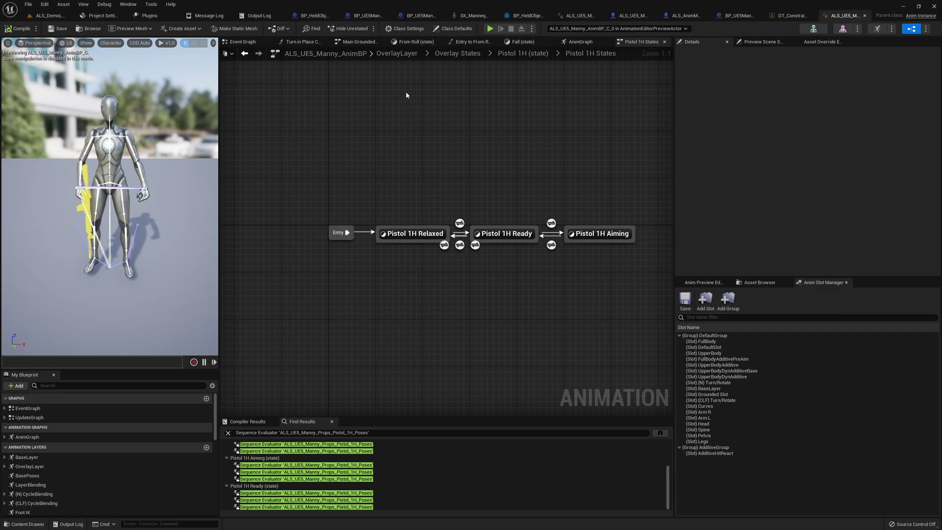
left_click(23, 436)
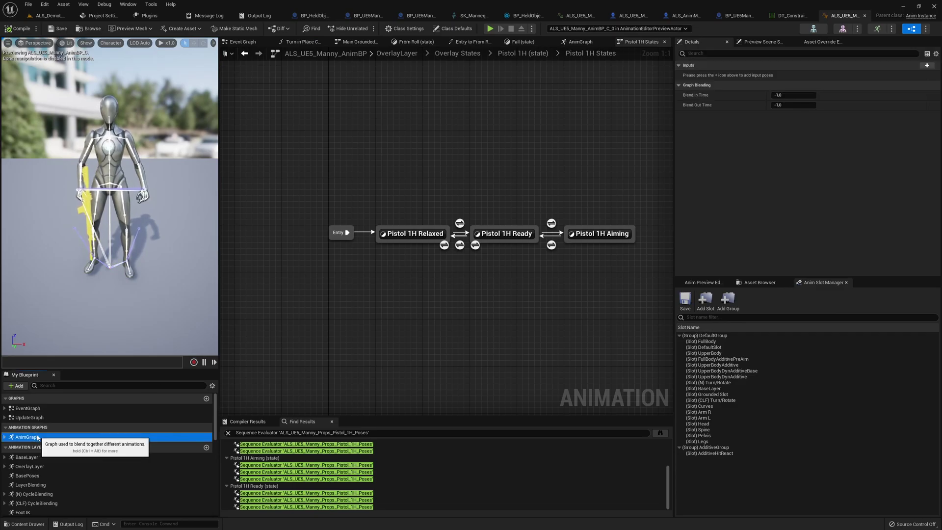
double_click(22, 437)
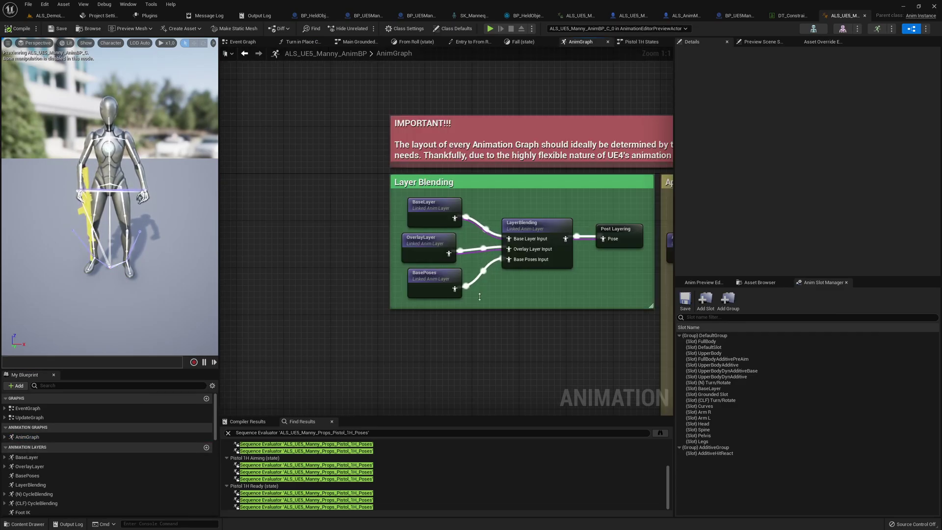
left_click(538, 224)
double_click(538, 224)
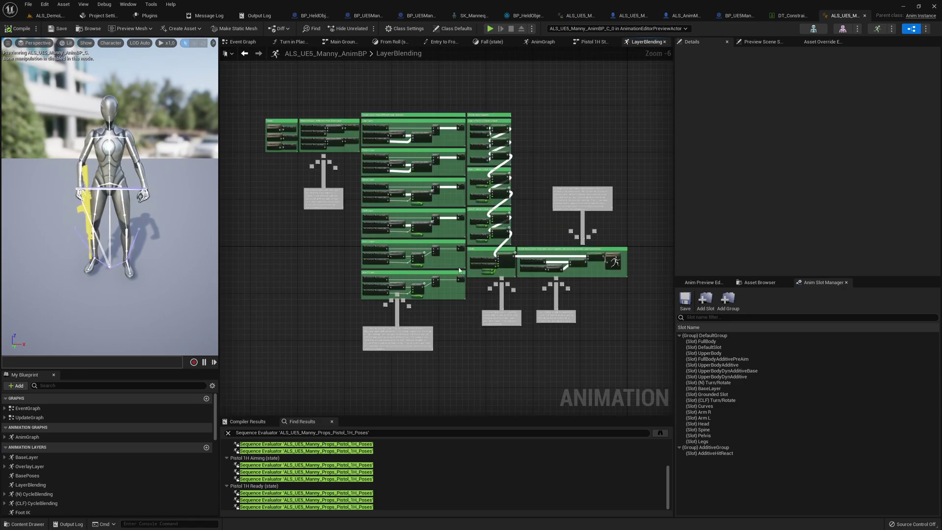
right_click_drag(453, 309, 519, 375)
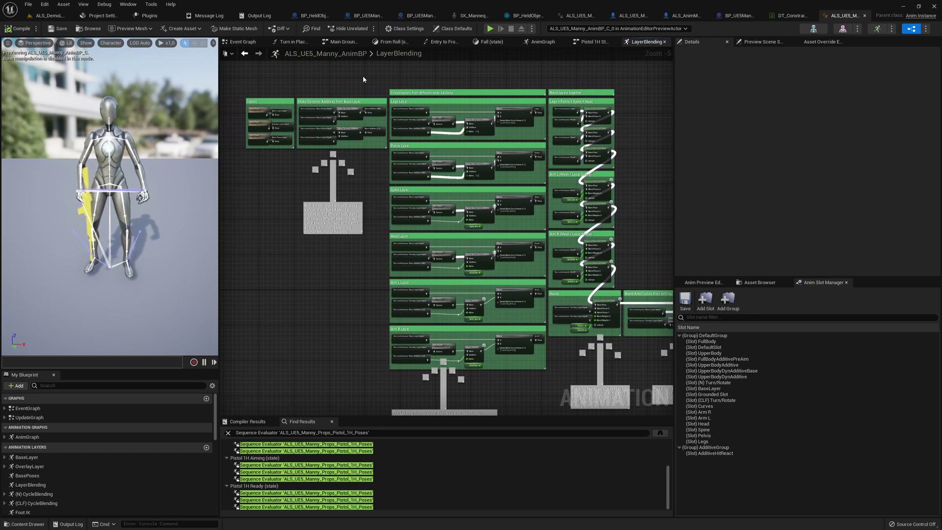
left_click_drag(365, 78, 542, 374)
left_click(542, 374)
right_click_drag(542, 374, 322, 332)
left_click(555, 268)
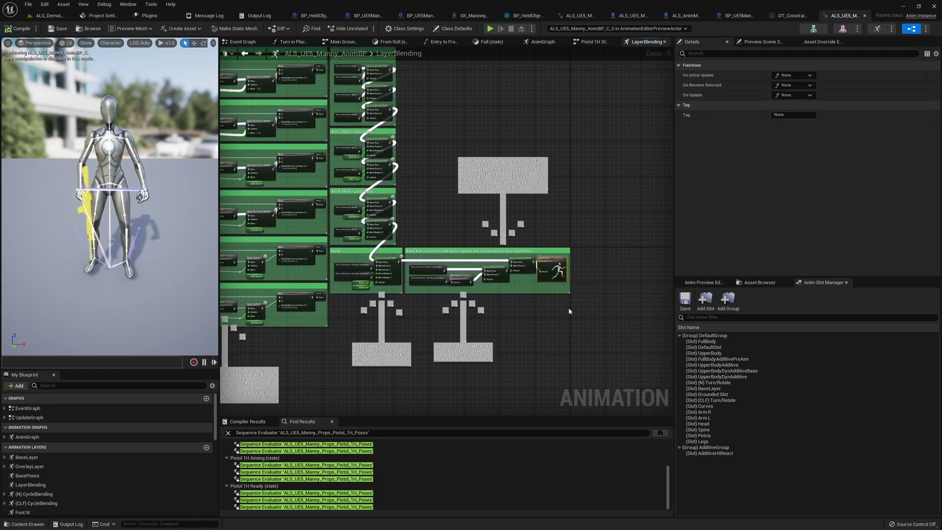
Step: Play-test the demo level with a pistol overlay, aiming with debug view on to check the weapon's position in the hand
left_click(47, 16)
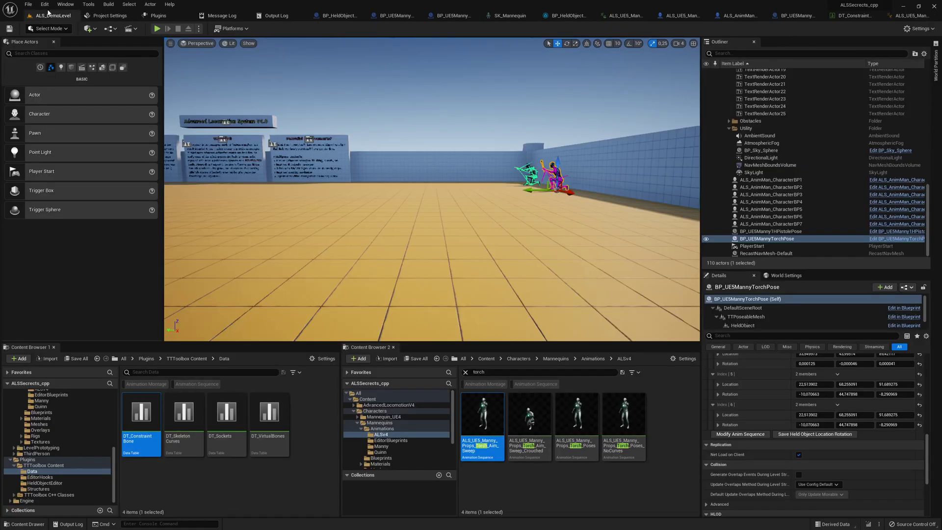
left_click(156, 29)
left_click(255, 77)
key("q")
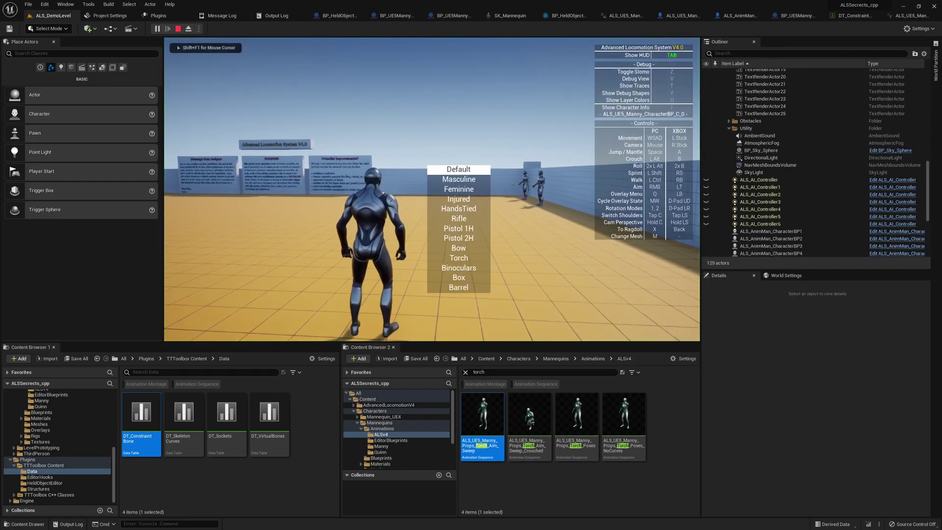
scroll(452, 228, "down", 5)
scroll(431, 189, "down", 3)
scroll(431, 189, "up", 2)
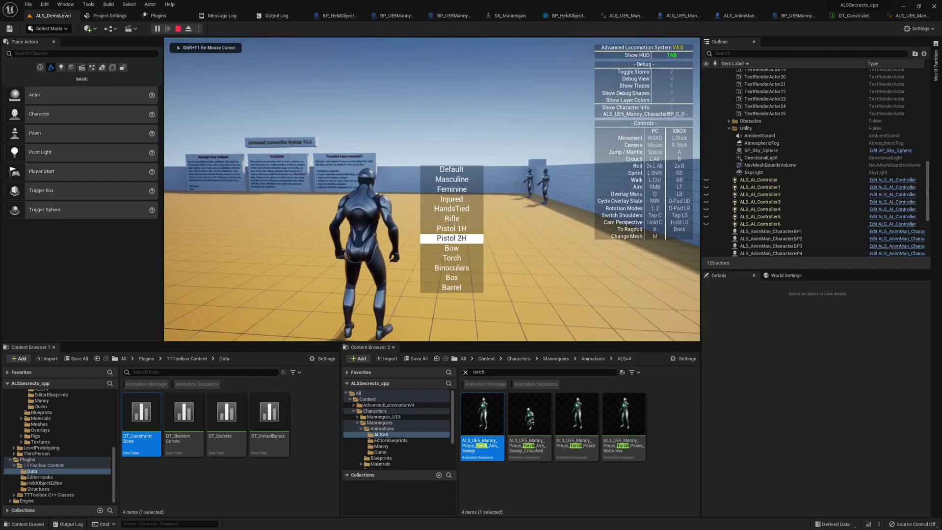
scroll(432, 189, "down", 1)
mouse_move(432, 189)
right_mouse_down()
mouse_move(530, 211)
mouse_move(432, 189)
right_mouse_up()
key("v")
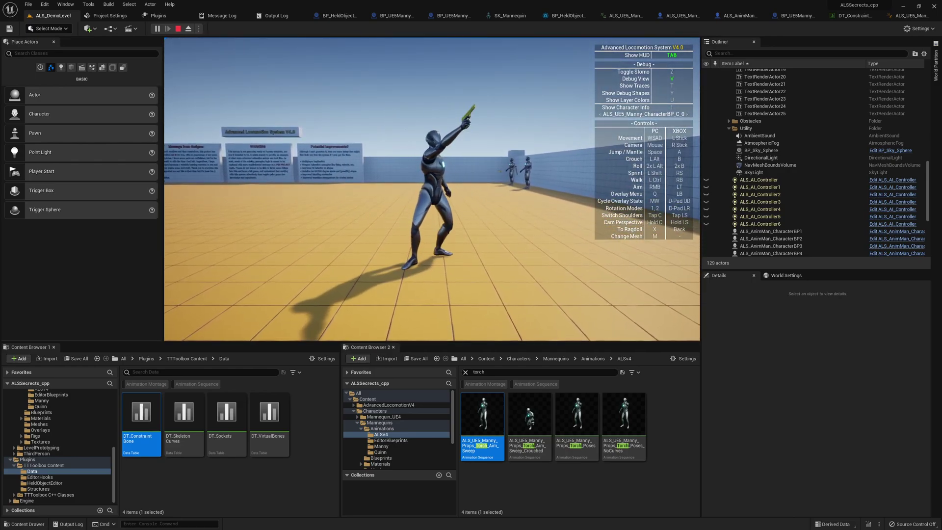
Step: Switch the character to the Torch overlay, check the torch in the left hand, and end the play test
key("q")
scroll(432, 189, "down", 4)
scroll(431, 189, "up", 1)
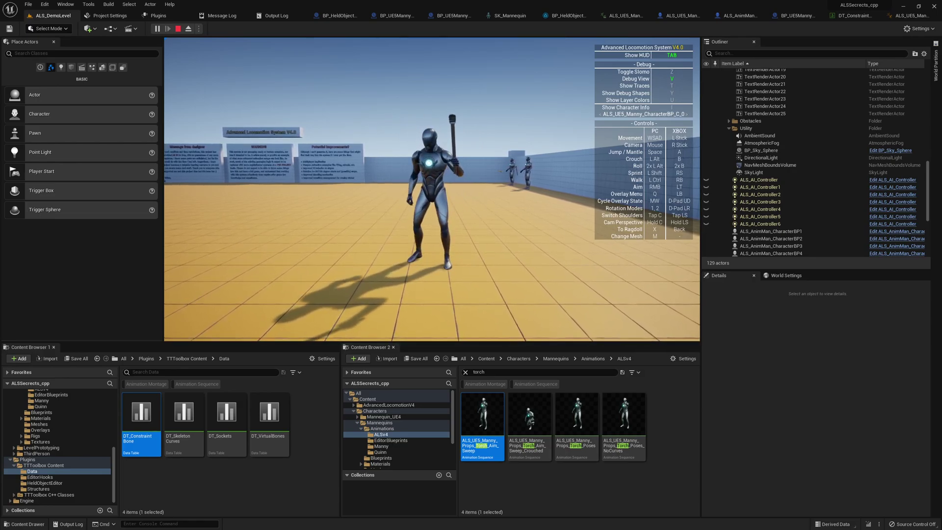
key("Escape")
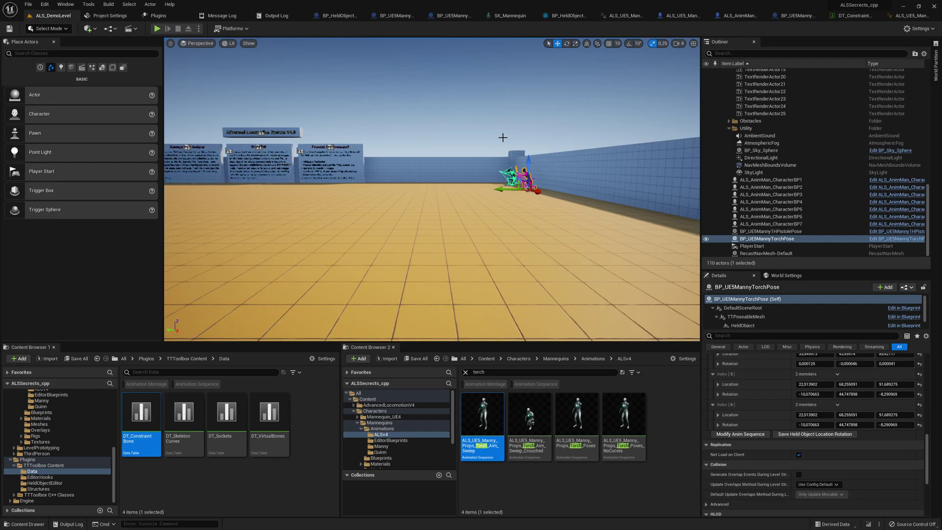